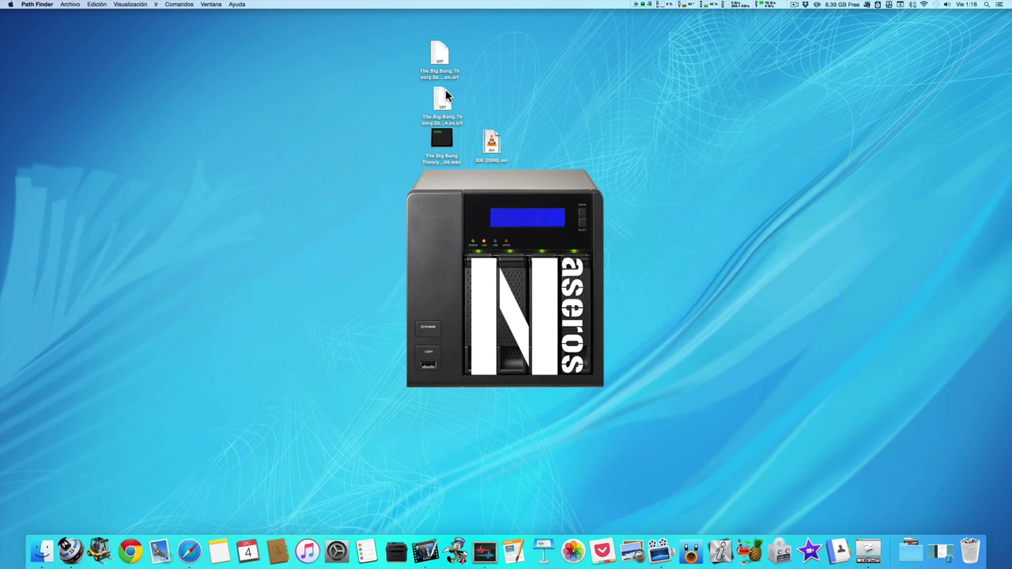
- Switch to Subler, open its preferences and look through the General, Sets and Advanced settings
{"action": "left_click", "coordinate": [425, 546]}
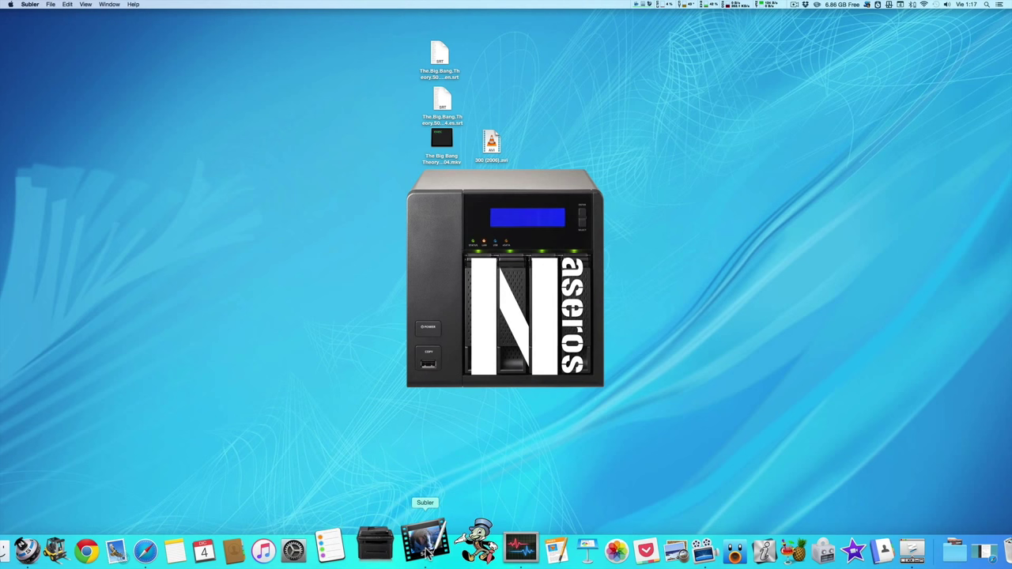
{"action": "left_click", "coordinate": [30, 5]}
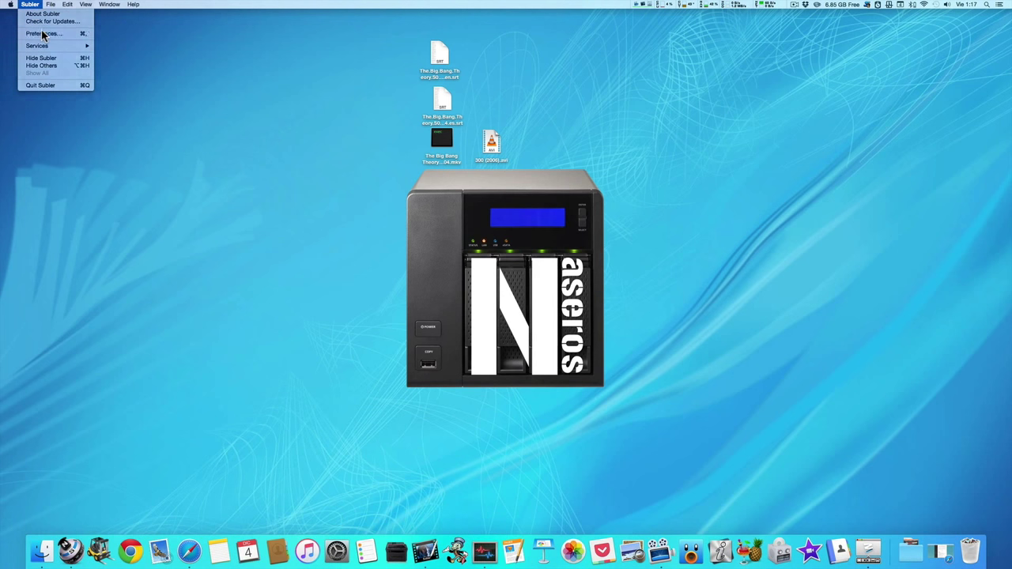
{"action": "left_click", "coordinate": [43, 34]}
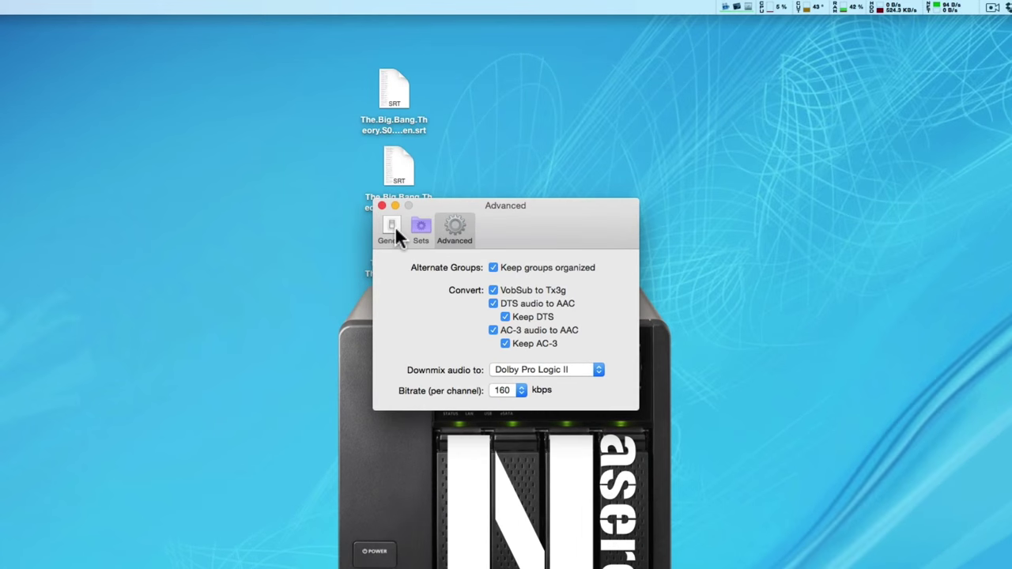
{"action": "left_click", "coordinate": [440, 135]}
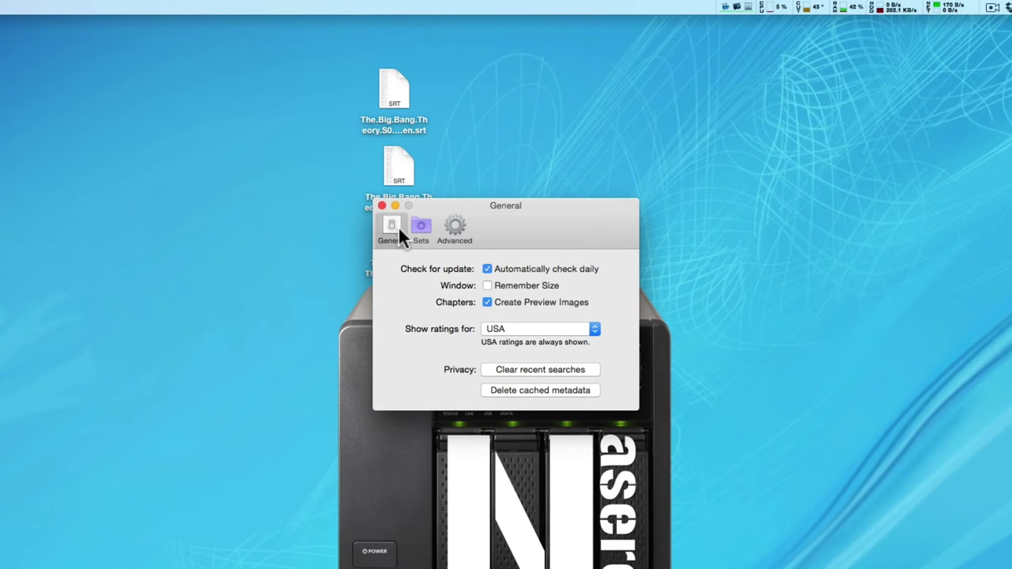
{"action": "left_click", "coordinate": [422, 226]}
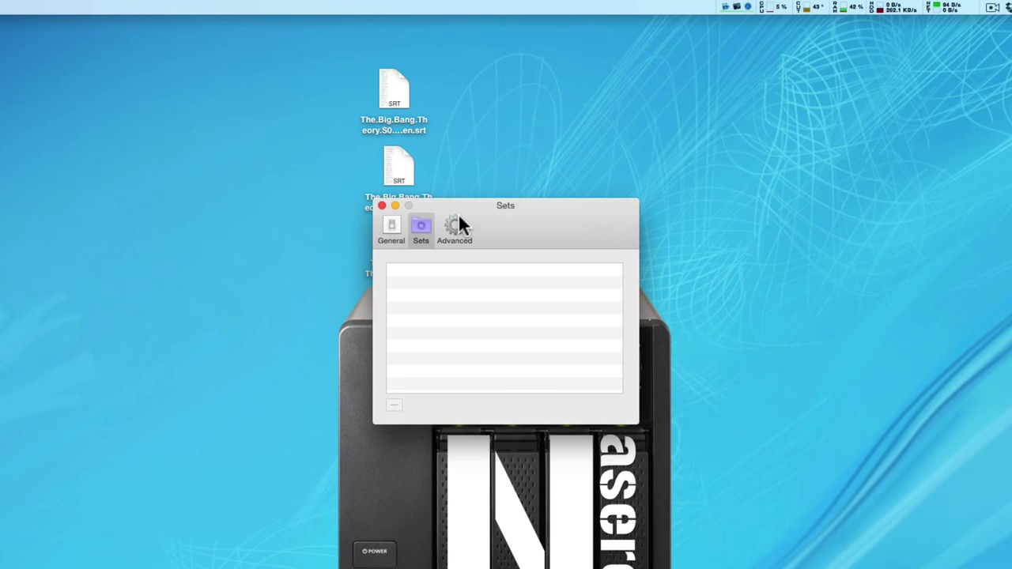
{"action": "left_click", "coordinate": [457, 226]}
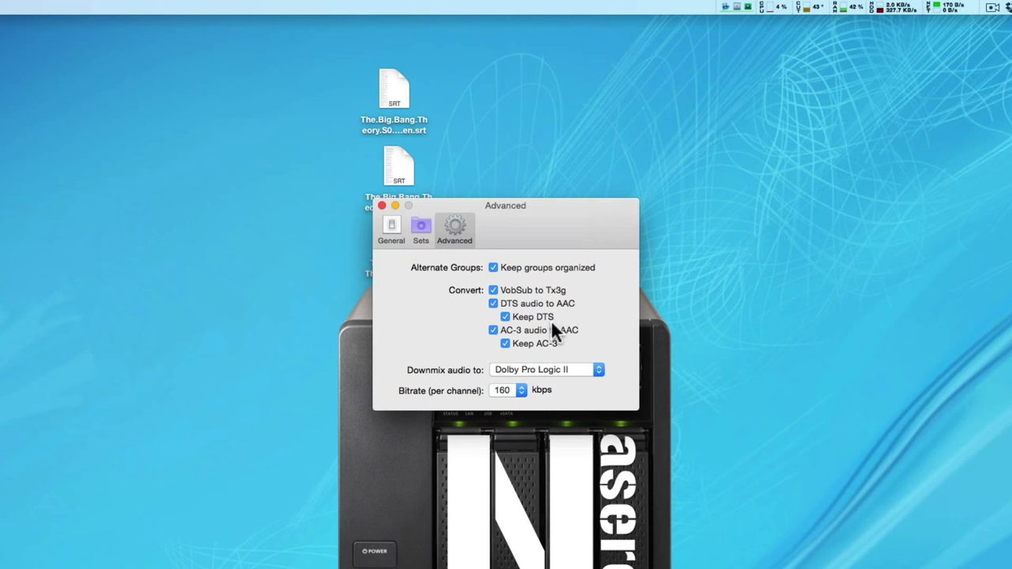
- Examine the DTS-to-AAC, Keep DTS and audio downmix options in the Advanced preferences, and close the preferences
{"action": "left_click", "coordinate": [493, 304]}
{"action": "left_click", "coordinate": [492, 306]}
{"action": "left_click", "coordinate": [506, 317]}
{"action": "left_click", "coordinate": [600, 370]}
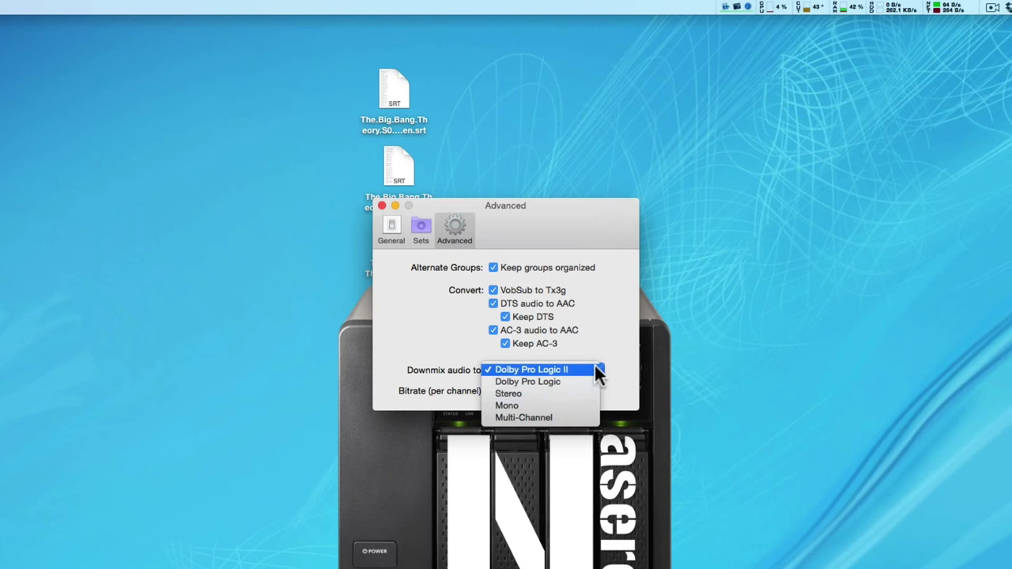
{"action": "left_click", "coordinate": [604, 360]}
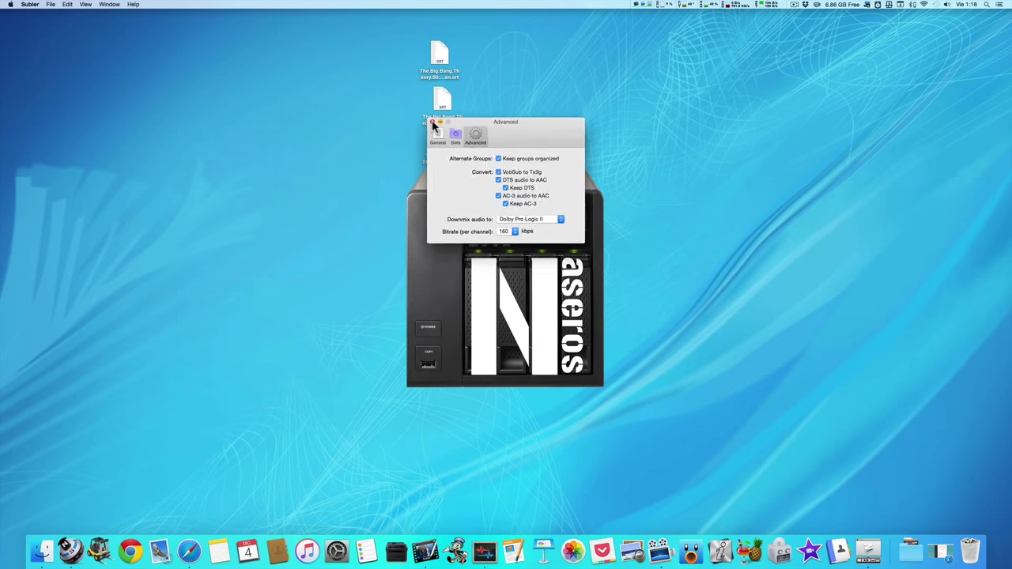
{"action": "left_click", "coordinate": [382, 206]}
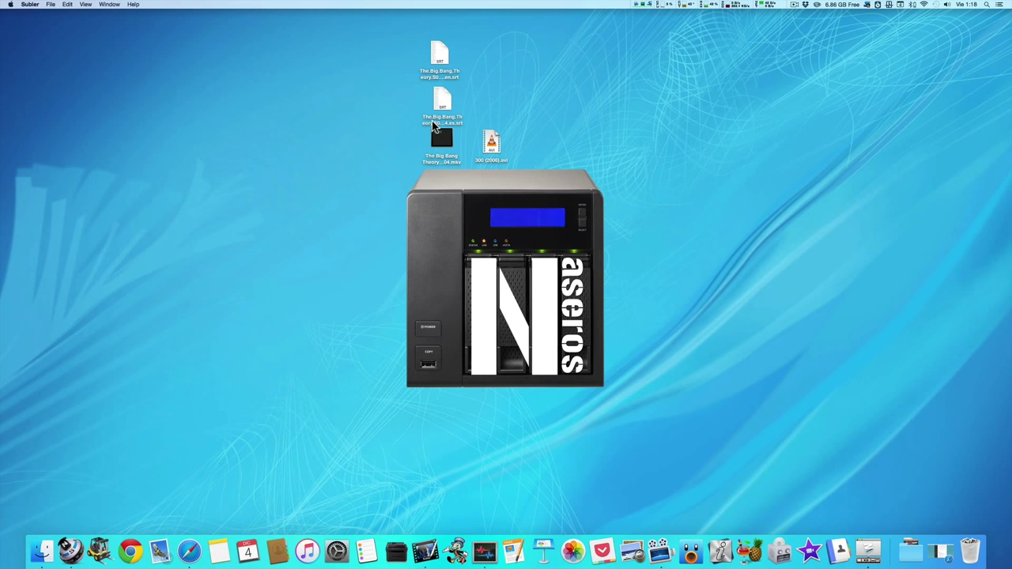
{"action": "left_click", "coordinate": [50, 5]}
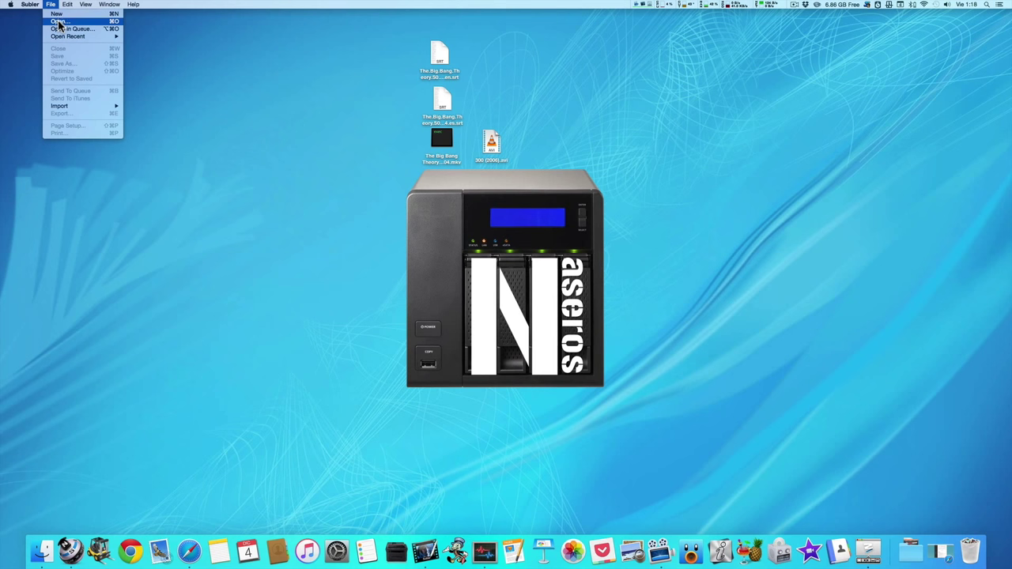
{"action": "left_click", "coordinate": [59, 21]}
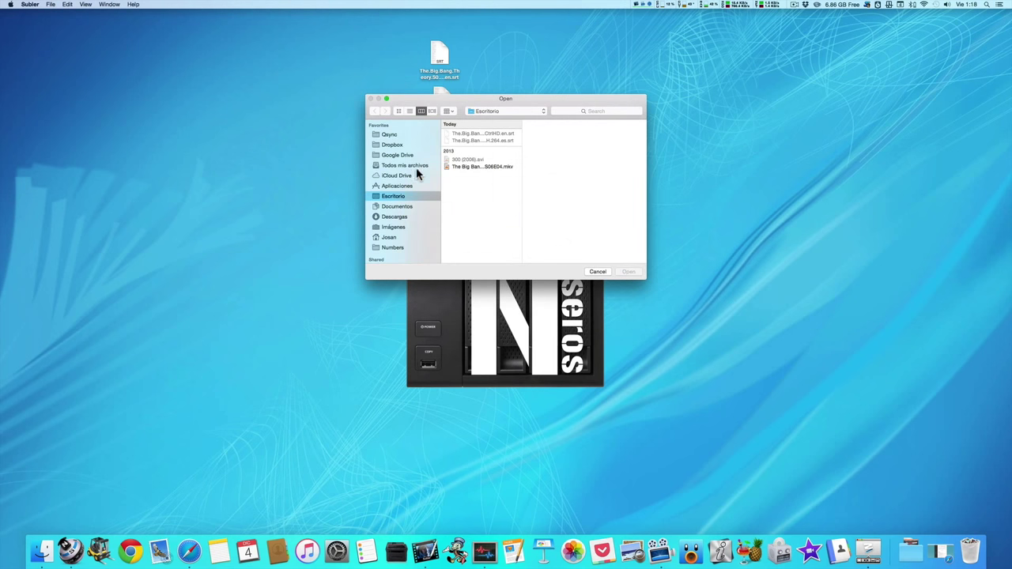
{"action": "left_click", "coordinate": [591, 272]}
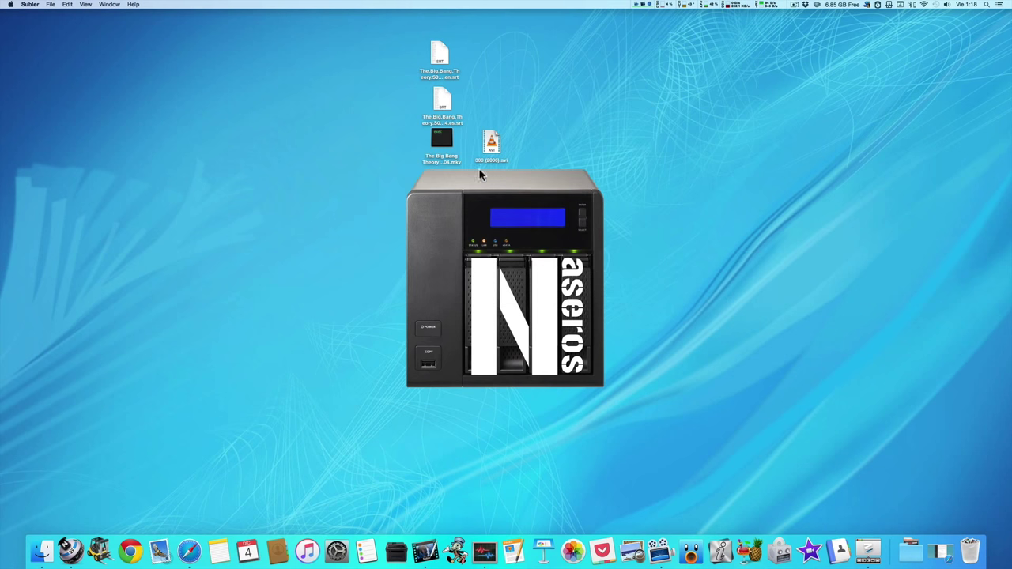
- Import the video and English audio of The Big Bang Theory - S06E04.mkv into a new Subler file and enable the AC-3 track
{"action": "left_click_drag", "start_coordinate": [441, 139], "coordinate": [434, 542]}
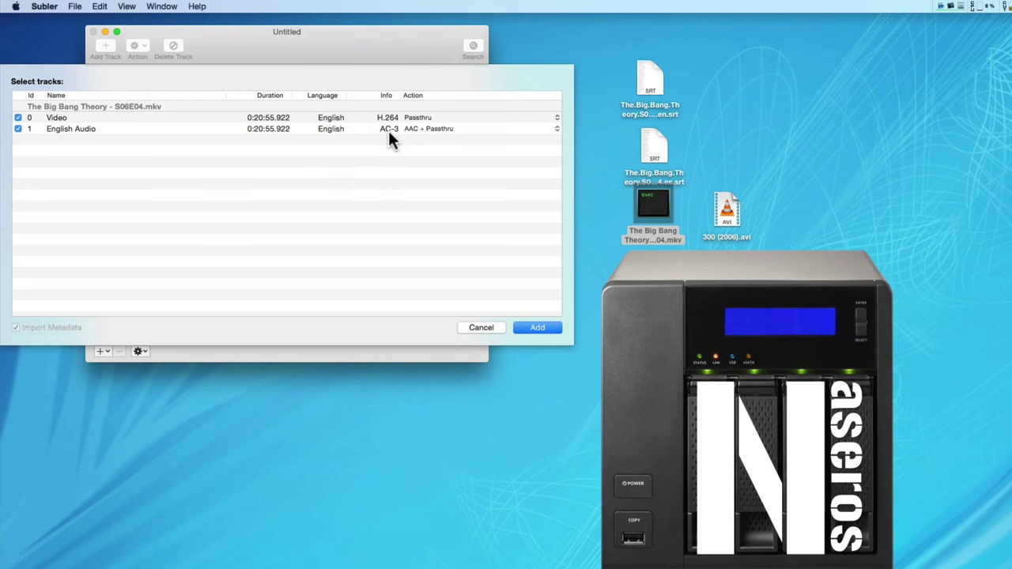
{"action": "left_click", "coordinate": [532, 329]}
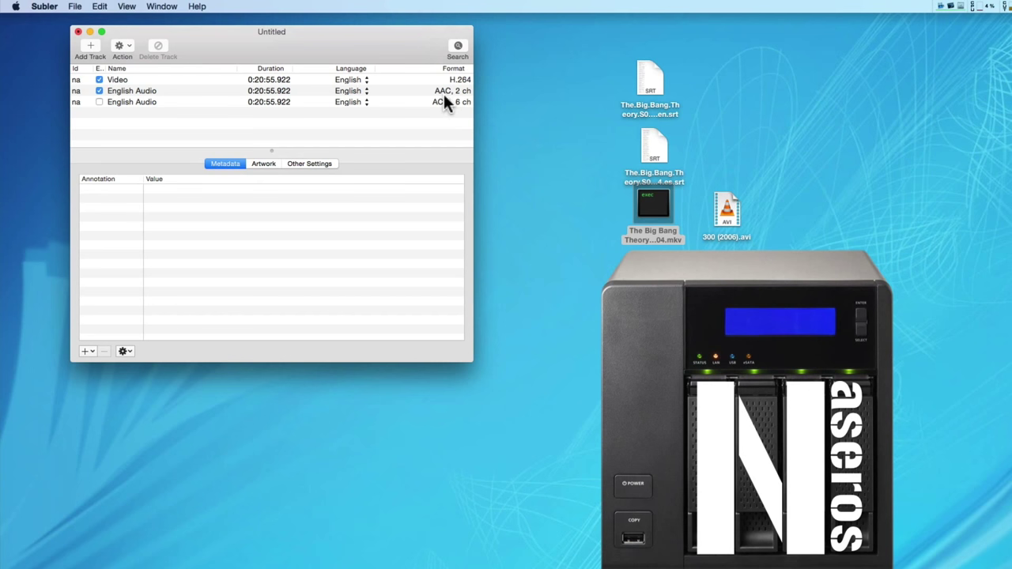
{"action": "left_click", "coordinate": [100, 103]}
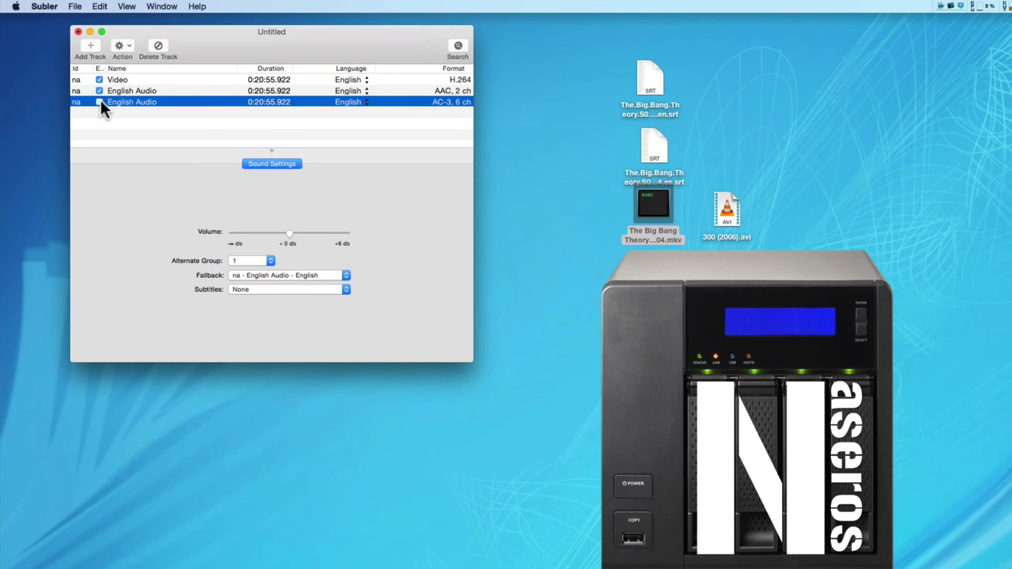
{"action": "left_click", "coordinate": [99, 102]}
- Examine the video track's H.264 profile options and both English audio tracks' sound settings and language choices
{"action": "left_click", "coordinate": [121, 82]}
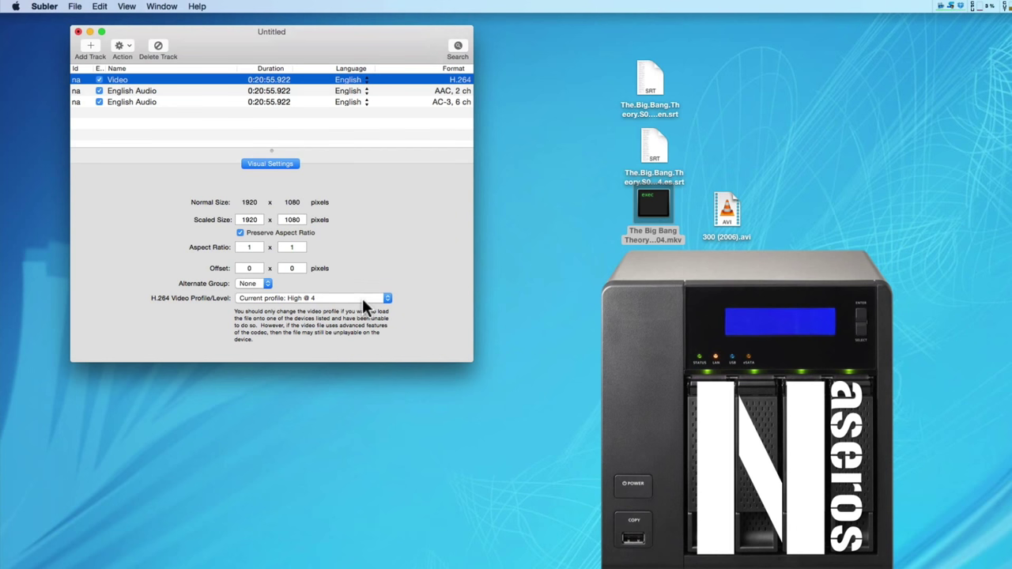
{"action": "left_click", "coordinate": [386, 298]}
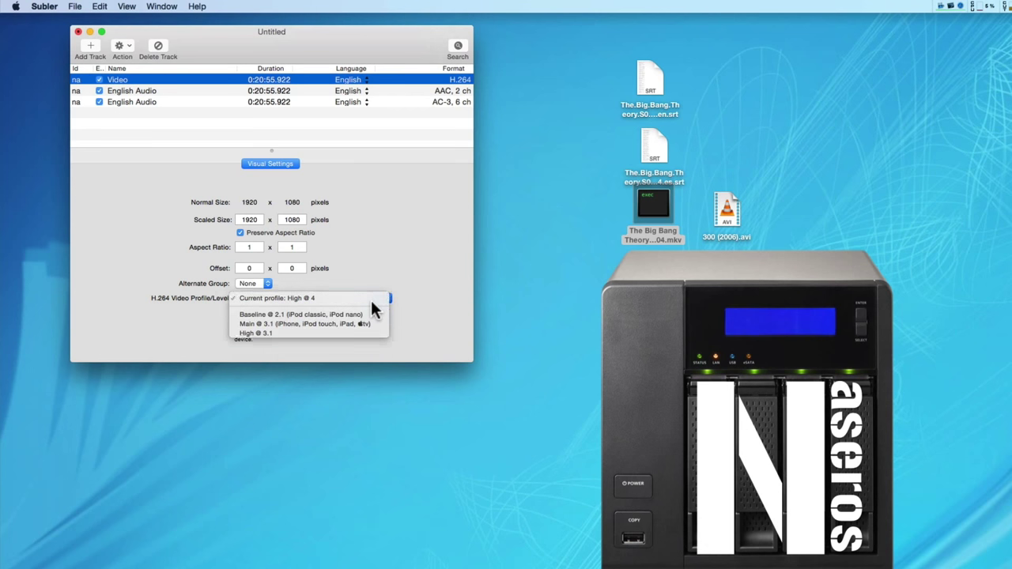
{"action": "left_click", "coordinate": [370, 298]}
{"action": "left_click", "coordinate": [281, 90]}
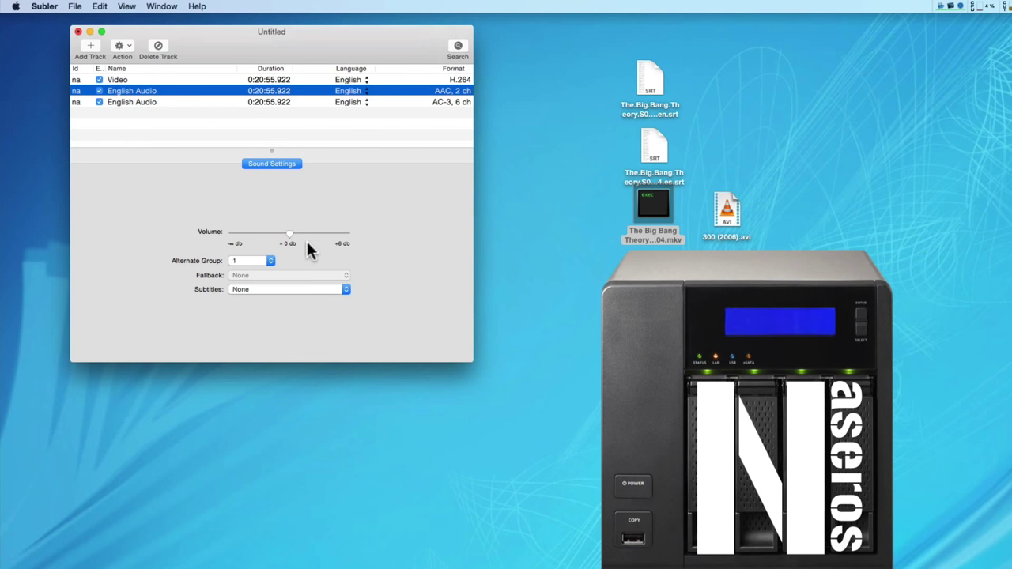
{"action": "left_click", "coordinate": [288, 103]}
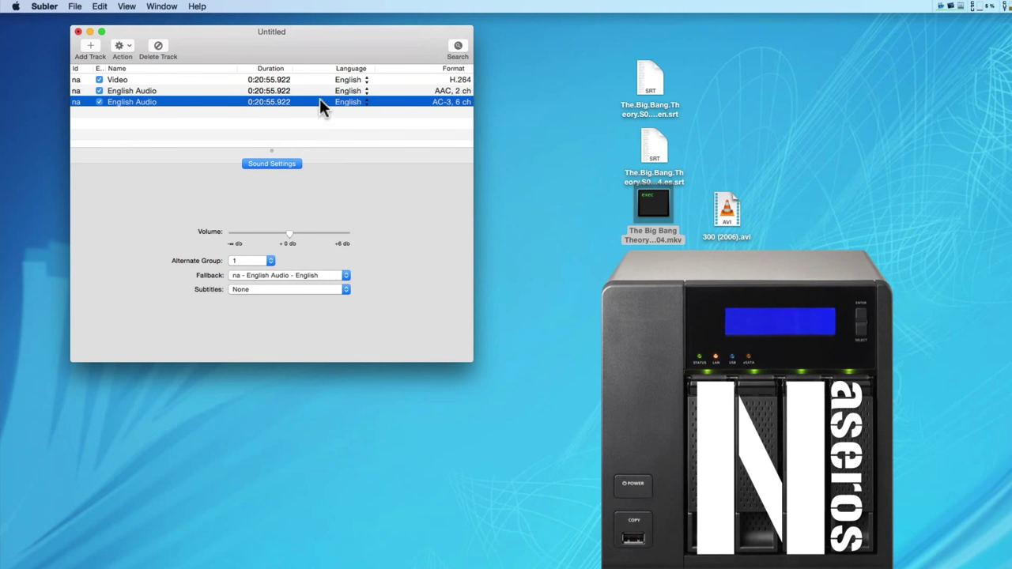
{"action": "left_click", "coordinate": [363, 94]}
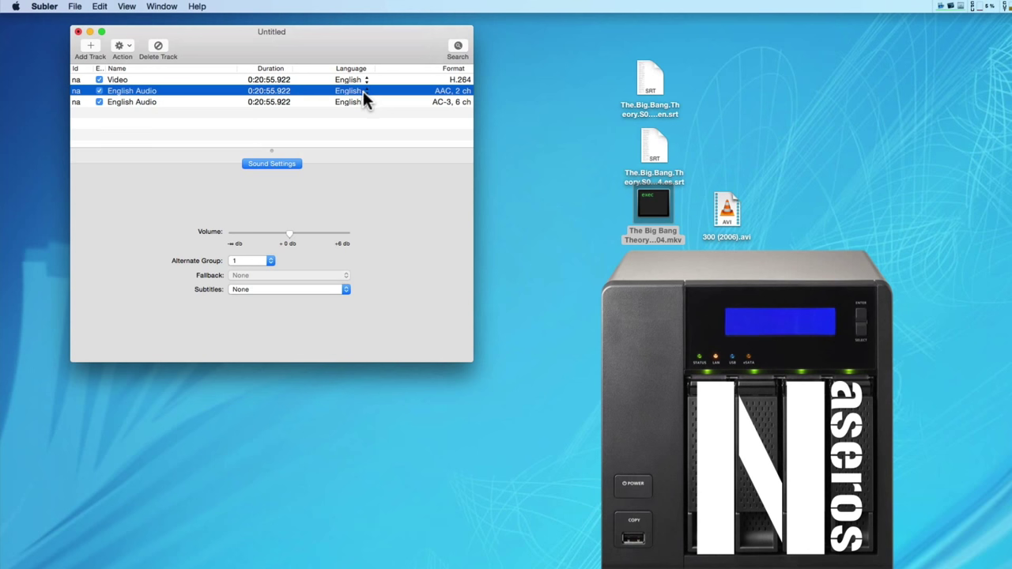
{"action": "left_click", "coordinate": [365, 93]}
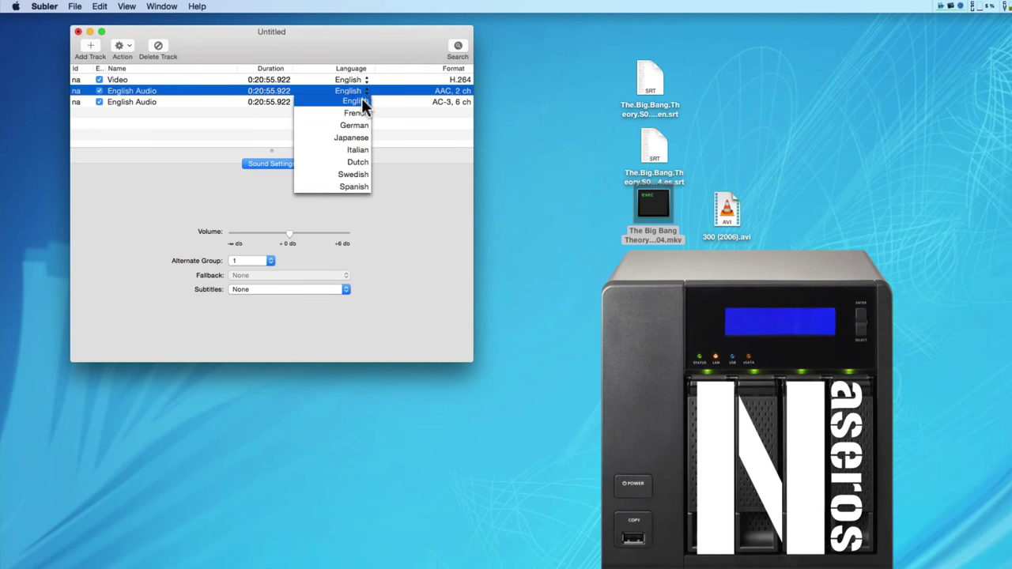
{"action": "left_click", "coordinate": [363, 90]}
{"action": "left_click", "coordinate": [369, 103]}
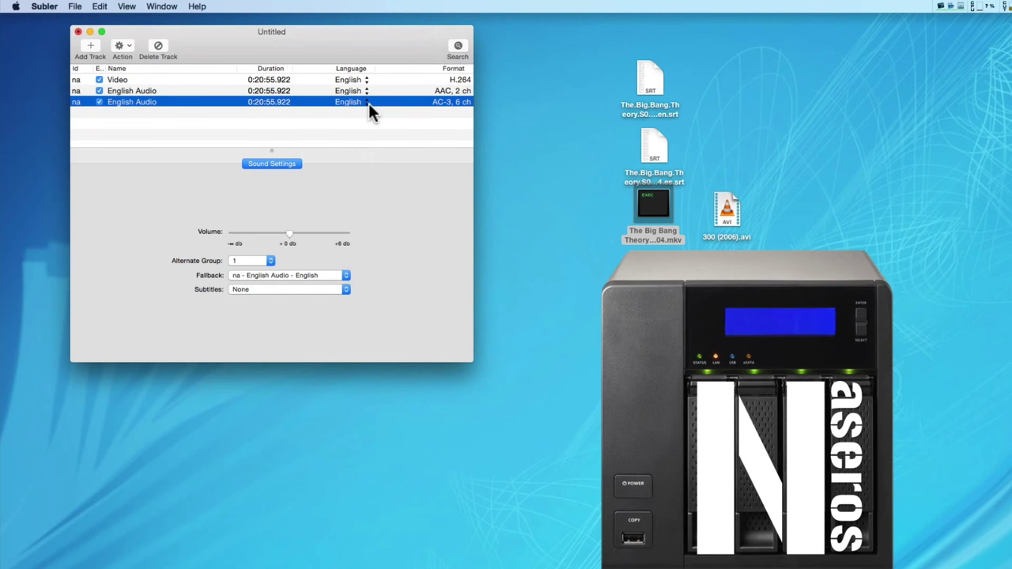
- Add both desktop SRT files, English and Spanish, to the file as subtitle tracks
{"action": "left_click", "coordinate": [737, 76]}
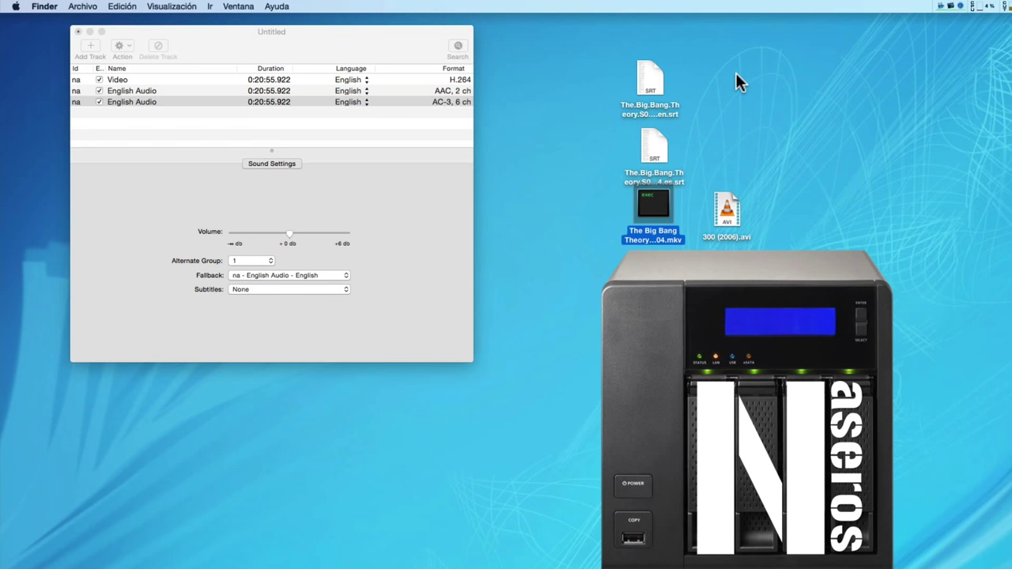
{"action": "left_click_drag", "start_coordinate": [725, 54], "coordinate": [625, 167]}
{"action": "left_click_drag", "start_coordinate": [664, 79], "coordinate": [423, 113]}
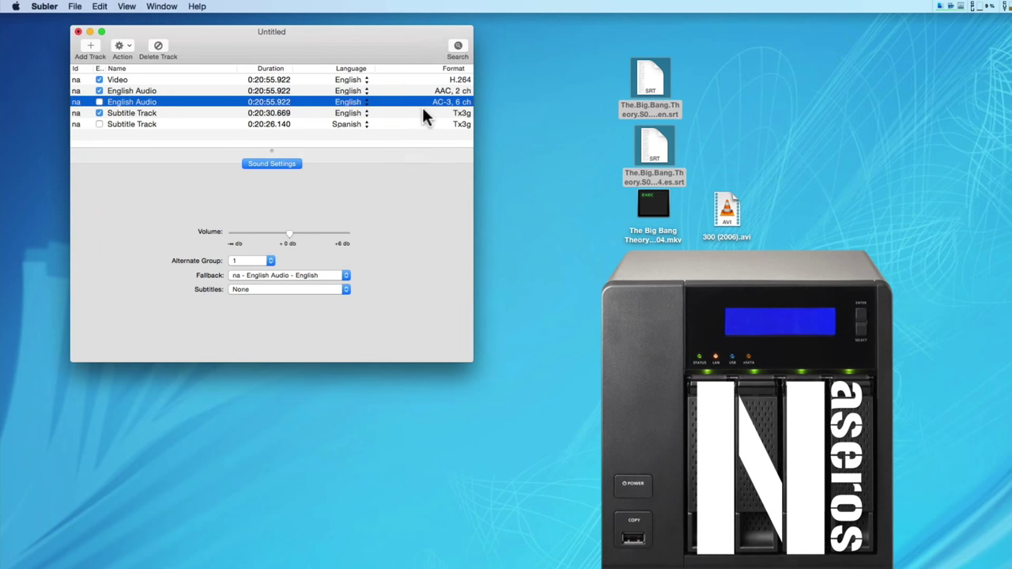
- Check the visual settings of the English subtitle track and the language choices of the Spanish one
{"action": "left_click", "coordinate": [140, 114]}
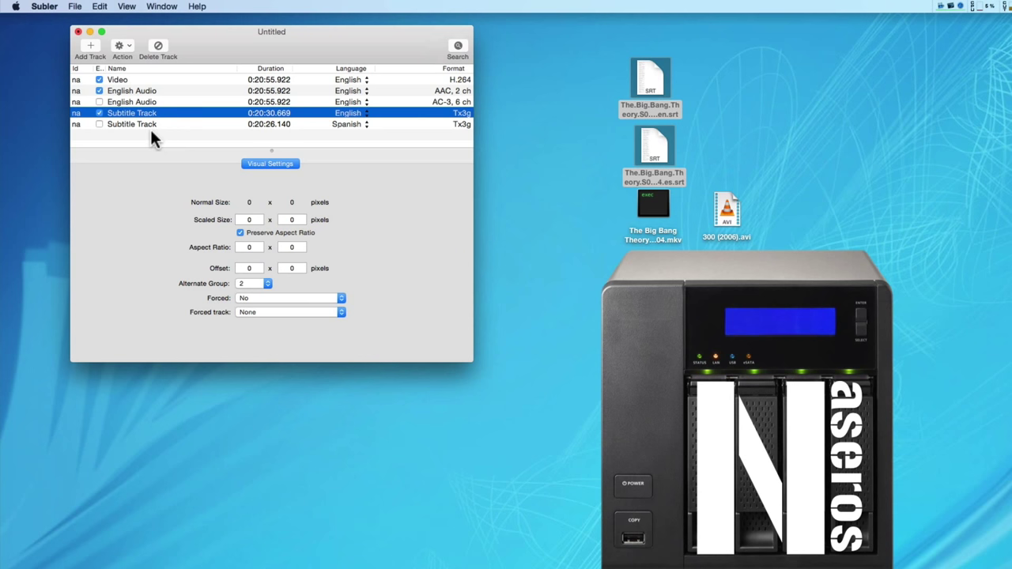
{"action": "left_click", "coordinate": [152, 134]}
{"action": "left_click", "coordinate": [346, 111]}
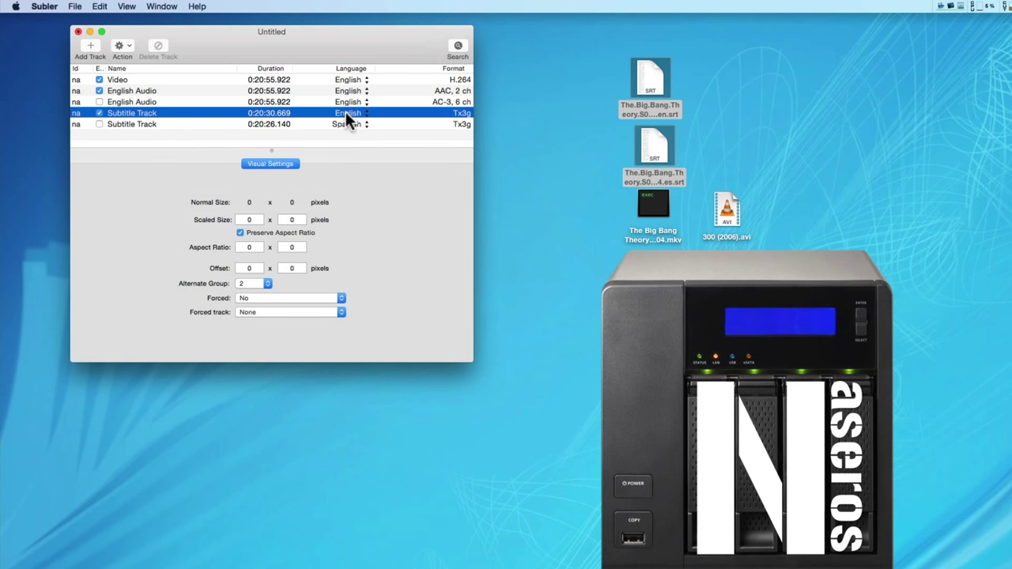
{"action": "left_click", "coordinate": [365, 124]}
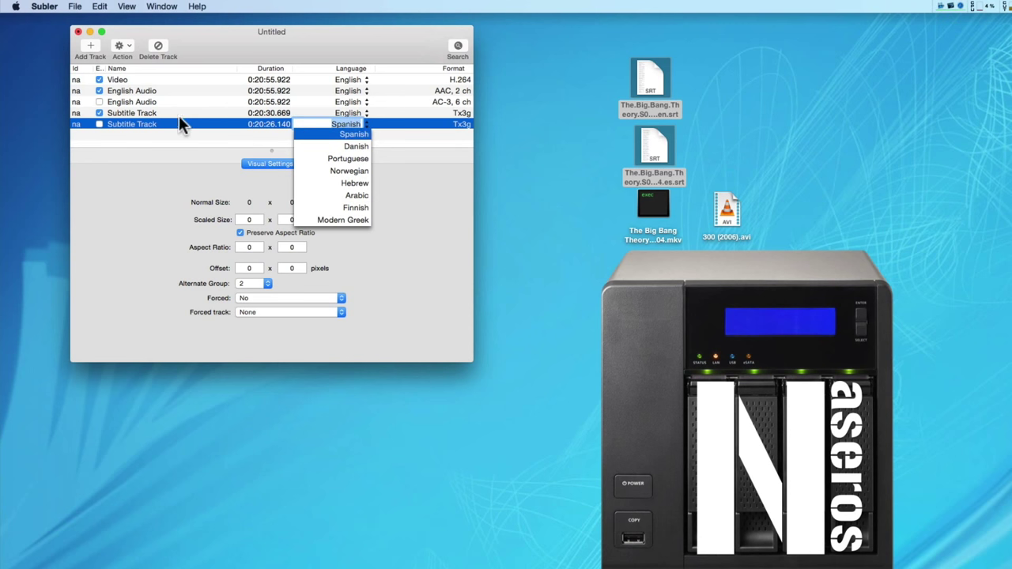
- Rename the Spanish subtitle track as "Audio español" and enable it
{"action": "left_click", "coordinate": [155, 116]}
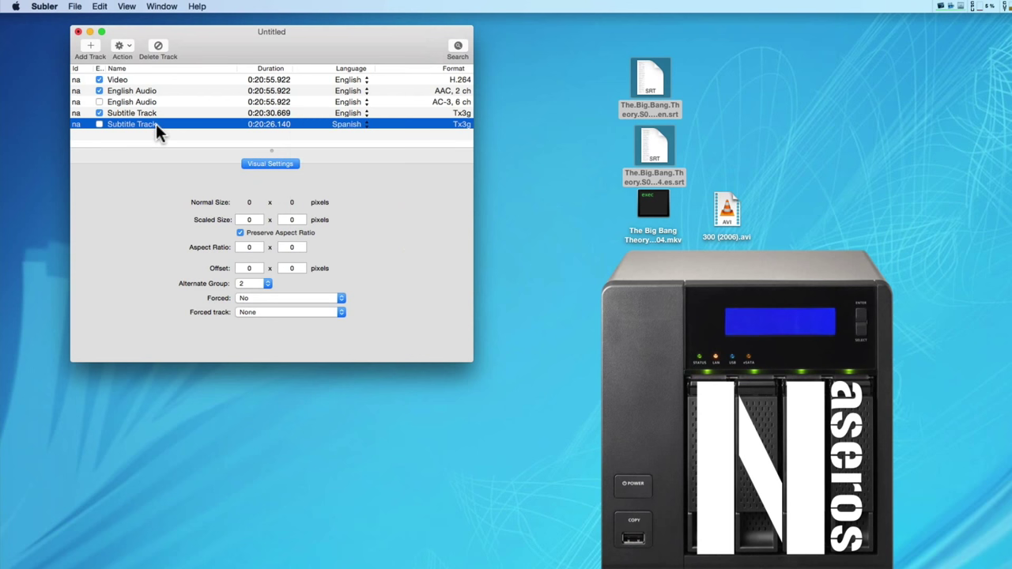
{"action": "double_click", "coordinate": [156, 123]}
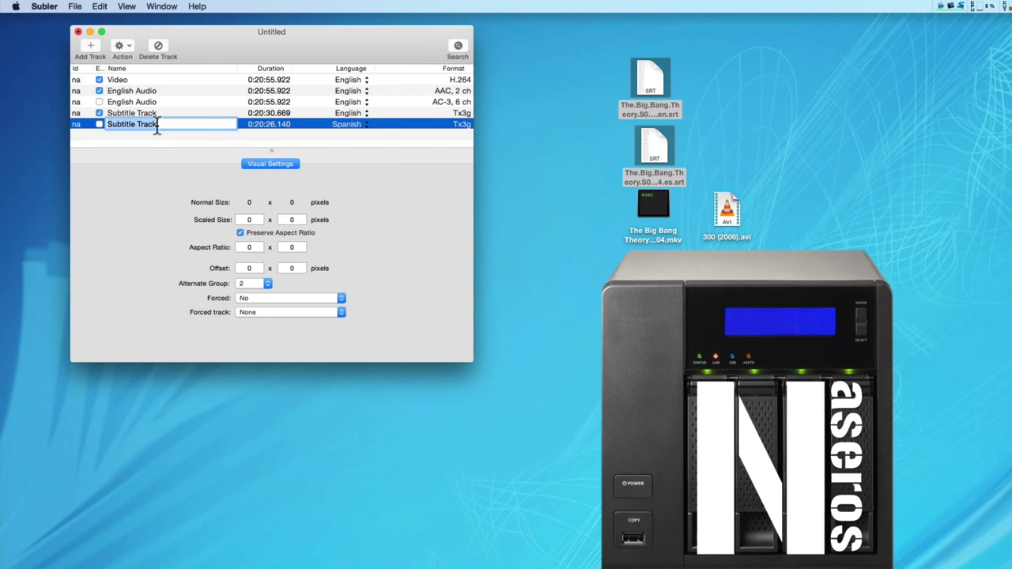
{"action": "type", "text": "Audio español"}
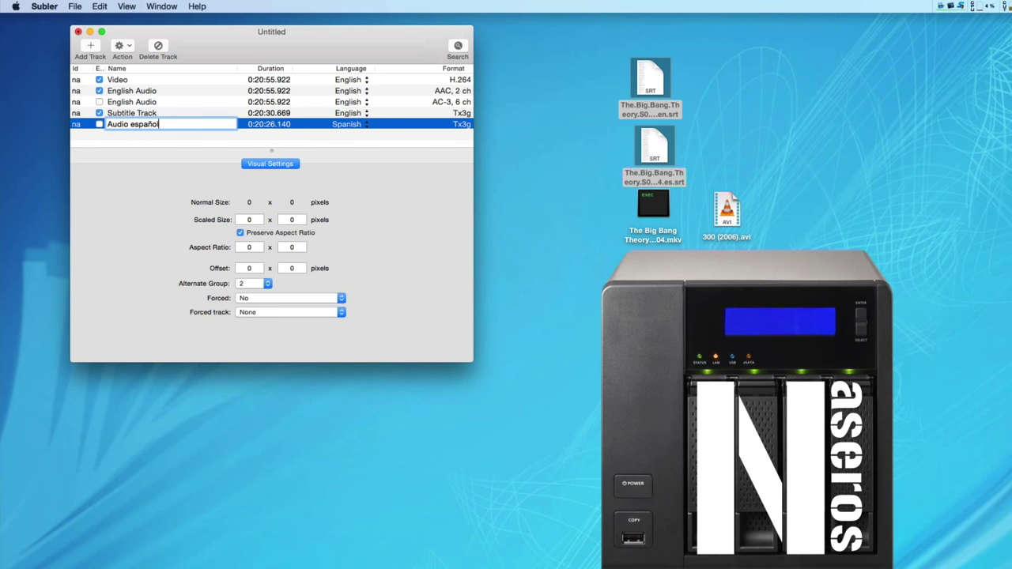
{"action": "key", "text": "Return"}
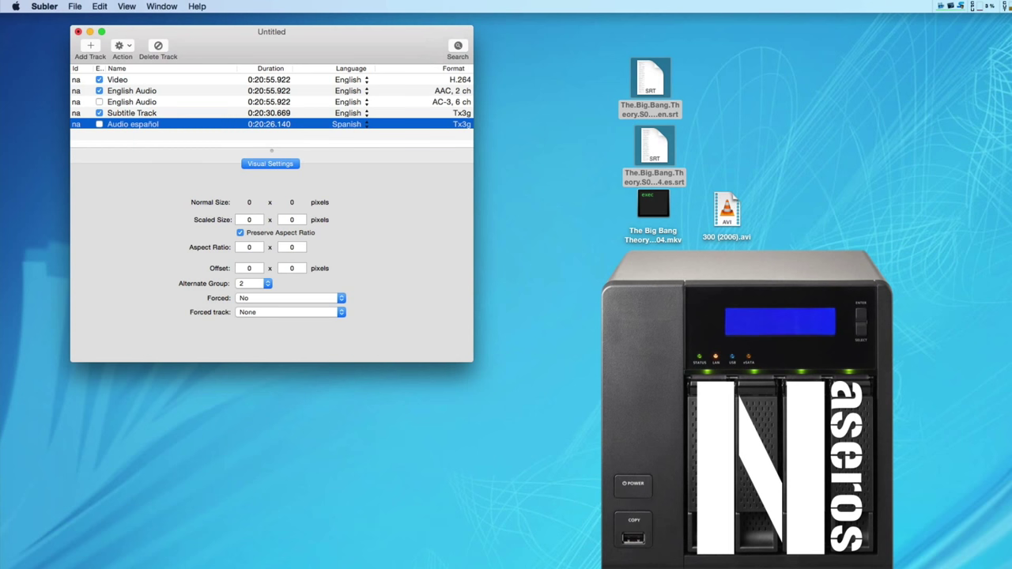
{"action": "left_click", "coordinate": [112, 133]}
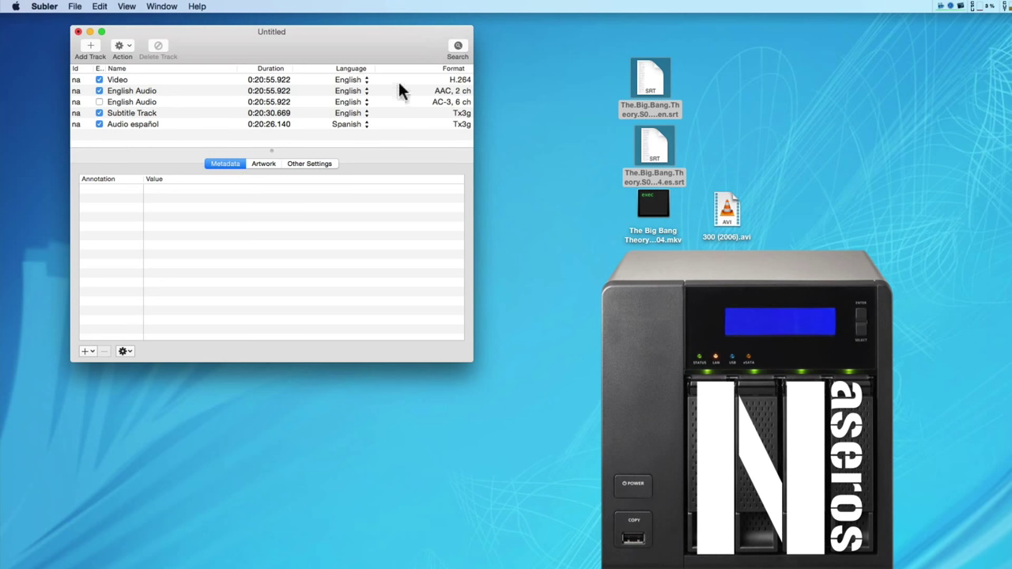
- Search for Spanish TV episode metadata for The Big Bang Theory, season 6, episode 4, and review the result's annotations
{"action": "left_click", "coordinate": [459, 46]}
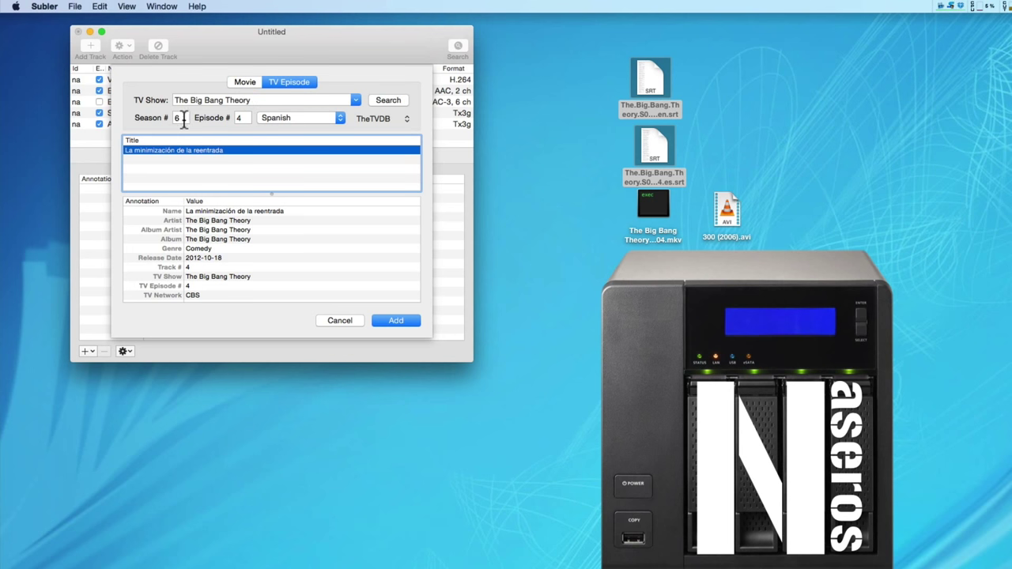
{"action": "left_click", "coordinate": [239, 118]}
{"action": "type", "text": "4"}
{"action": "scroll", "coordinate": [265, 224], "scroll_direction": "down", "scroll_amount": 5}
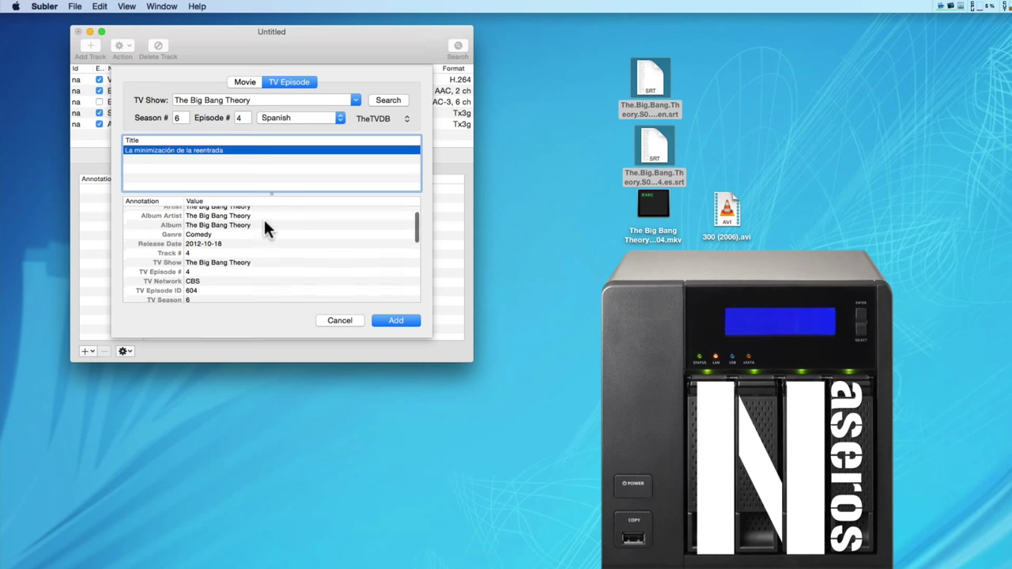
{"action": "scroll", "coordinate": [263, 217], "scroll_direction": "down", "scroll_amount": 6}
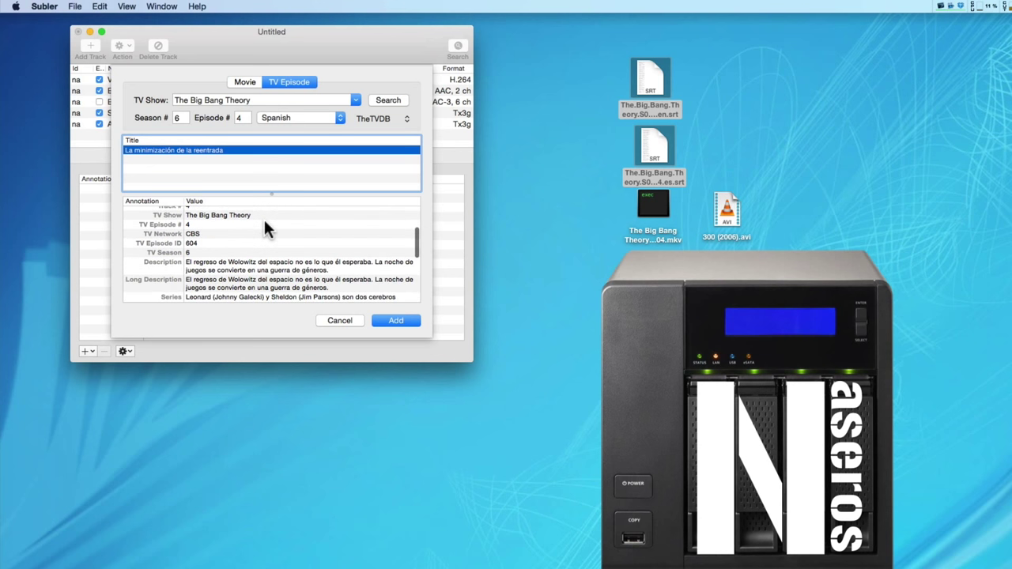
{"action": "scroll", "coordinate": [264, 220], "scroll_direction": "down", "scroll_amount": 6}
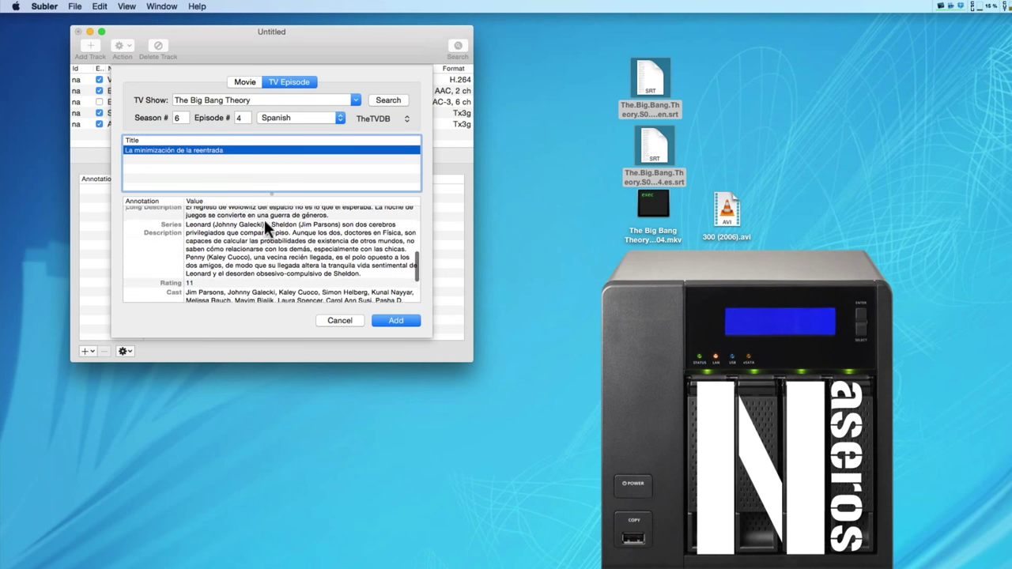
{"action": "scroll", "coordinate": [264, 219], "scroll_direction": "down", "scroll_amount": 3}
{"action": "scroll", "coordinate": [264, 217], "scroll_direction": "up", "scroll_amount": 20}
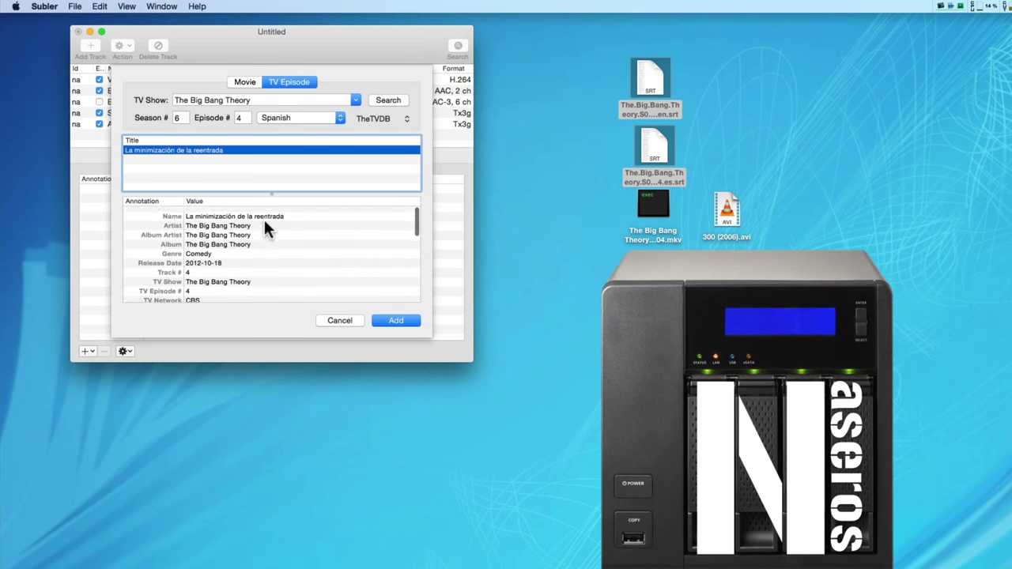
- Search for the same episode's metadata in English and review the result's annotations
{"action": "left_click", "coordinate": [338, 119]}
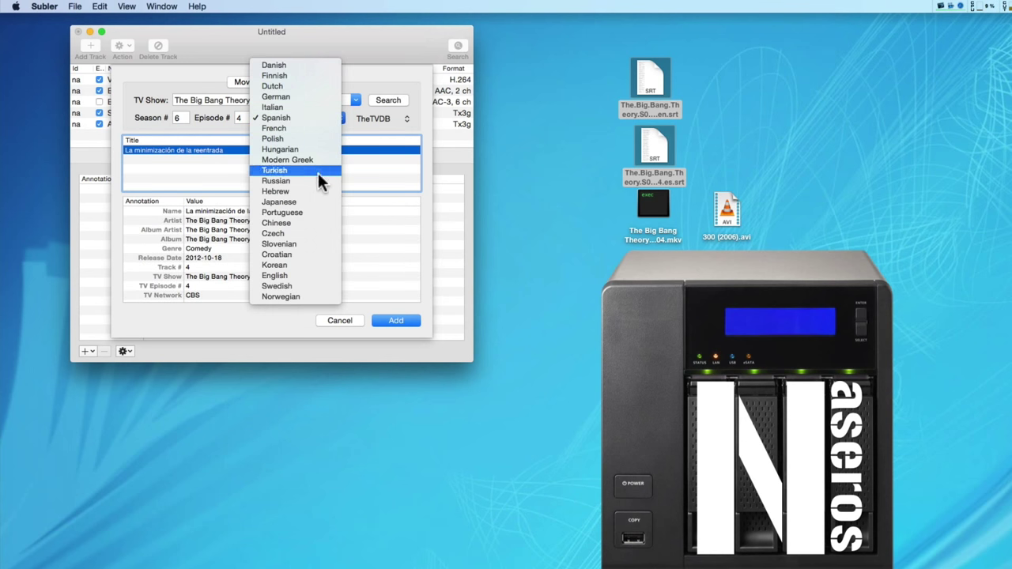
{"action": "left_click", "coordinate": [291, 274]}
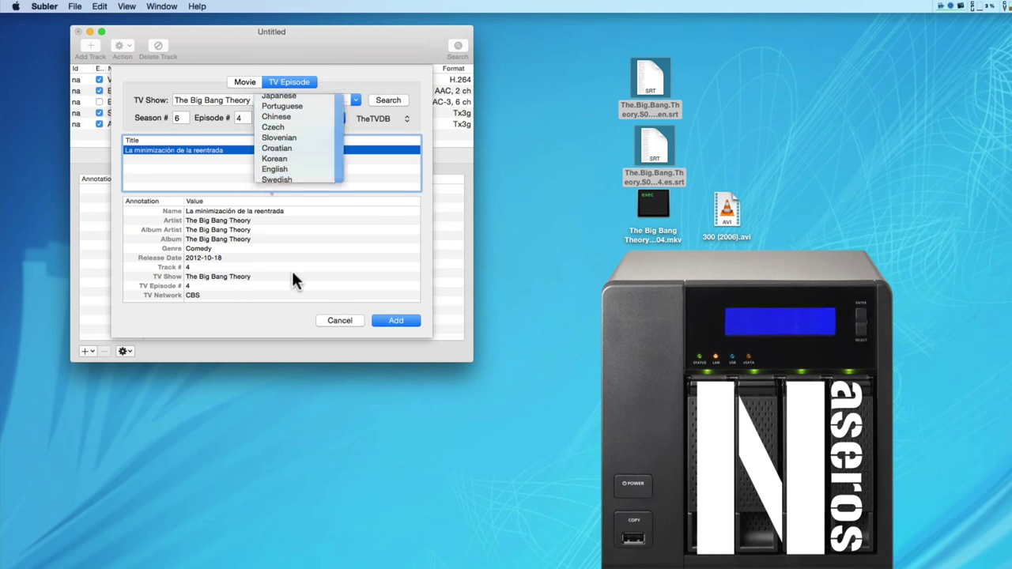
{"action": "left_click", "coordinate": [390, 101]}
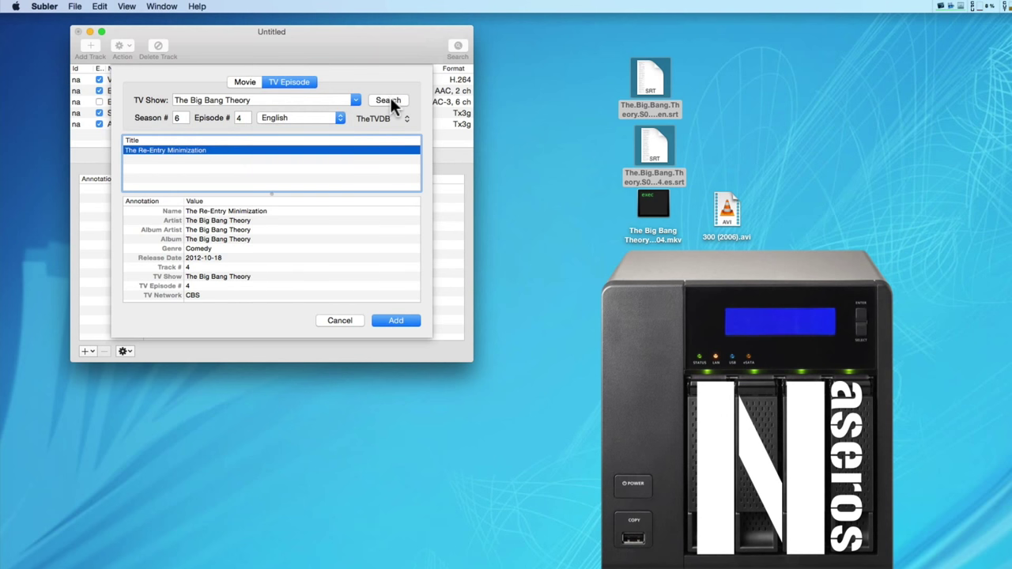
{"action": "scroll", "coordinate": [217, 211], "scroll_direction": "down", "scroll_amount": 5}
{"action": "scroll", "coordinate": [220, 220], "scroll_direction": "down", "scroll_amount": 4}
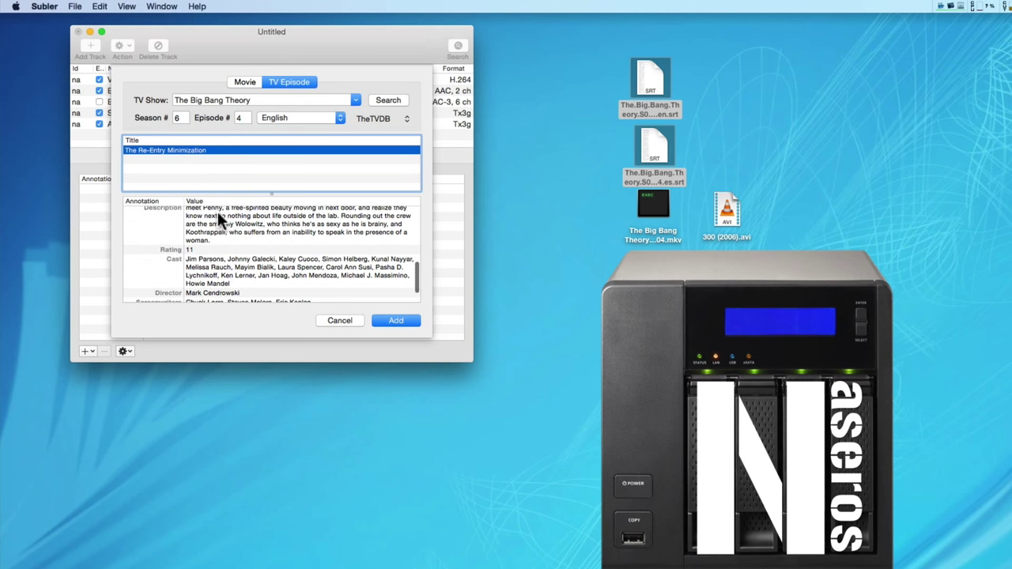
- Switch the episode metadata search back to Spanish, search again and add the result to the file
{"action": "left_click", "coordinate": [338, 117]}
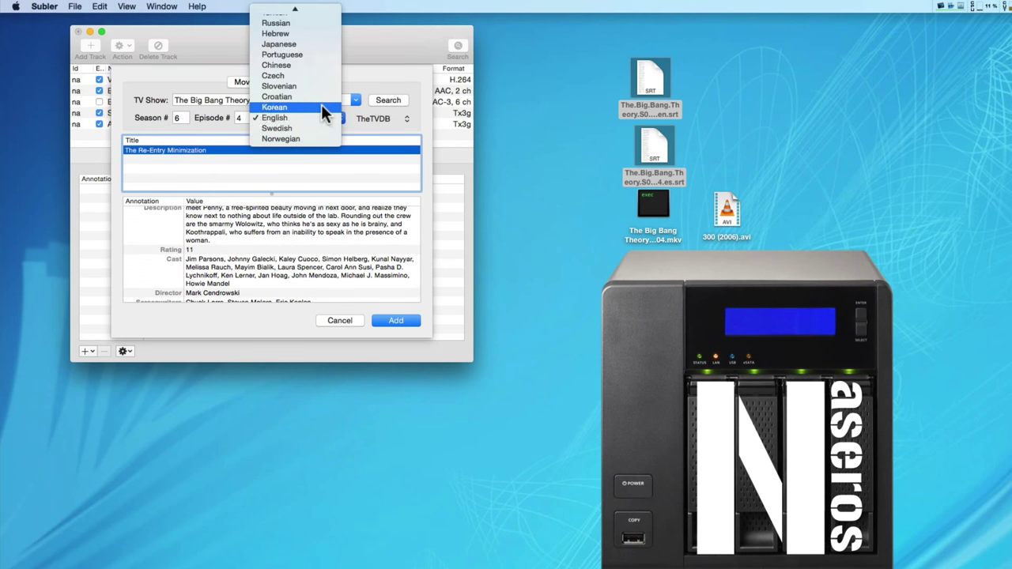
{"action": "scroll", "coordinate": [321, 104], "scroll_direction": "up", "scroll_amount": 1}
{"action": "left_click", "coordinate": [318, 64]}
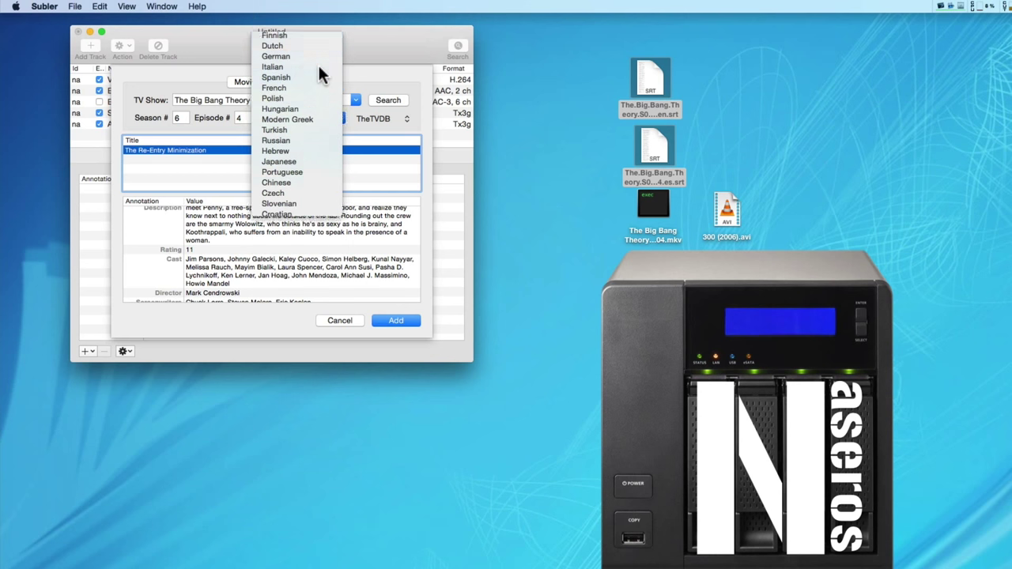
{"action": "left_click", "coordinate": [388, 100]}
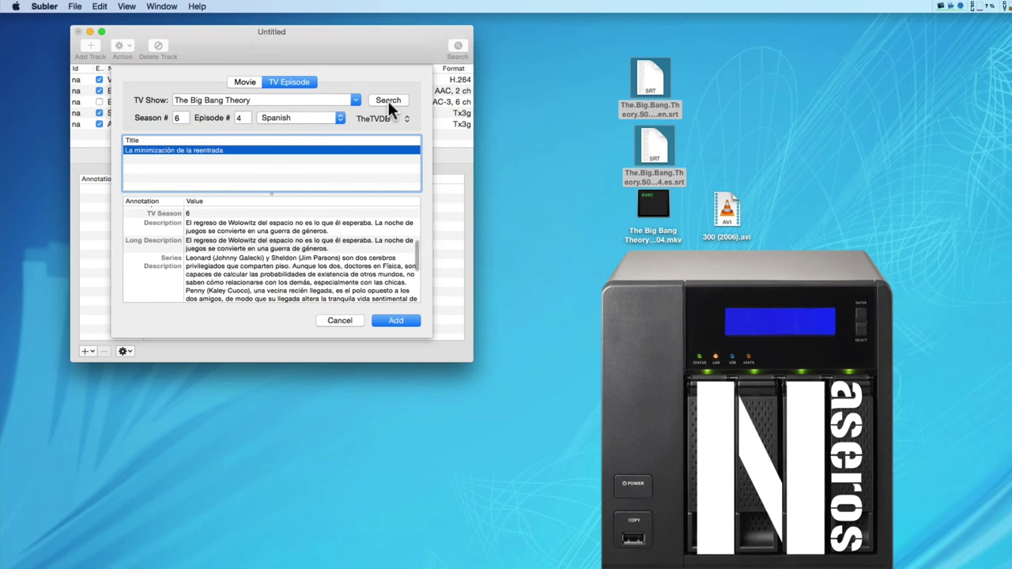
{"action": "left_click", "coordinate": [383, 321]}
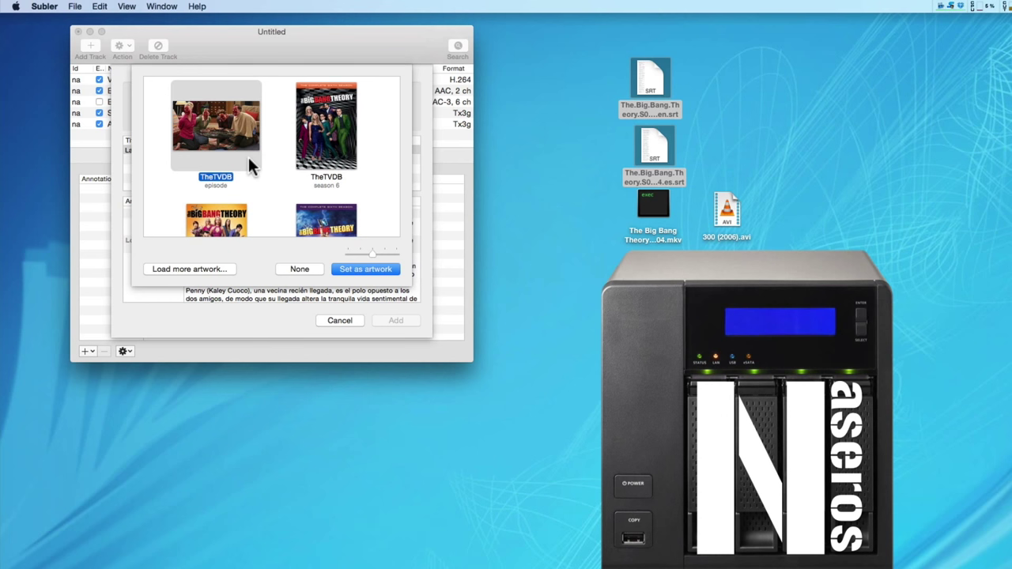
- Browse the offered season 6 covers and posters and set the orange "Season Six" cover as the artwork
{"action": "left_click", "coordinate": [335, 153]}
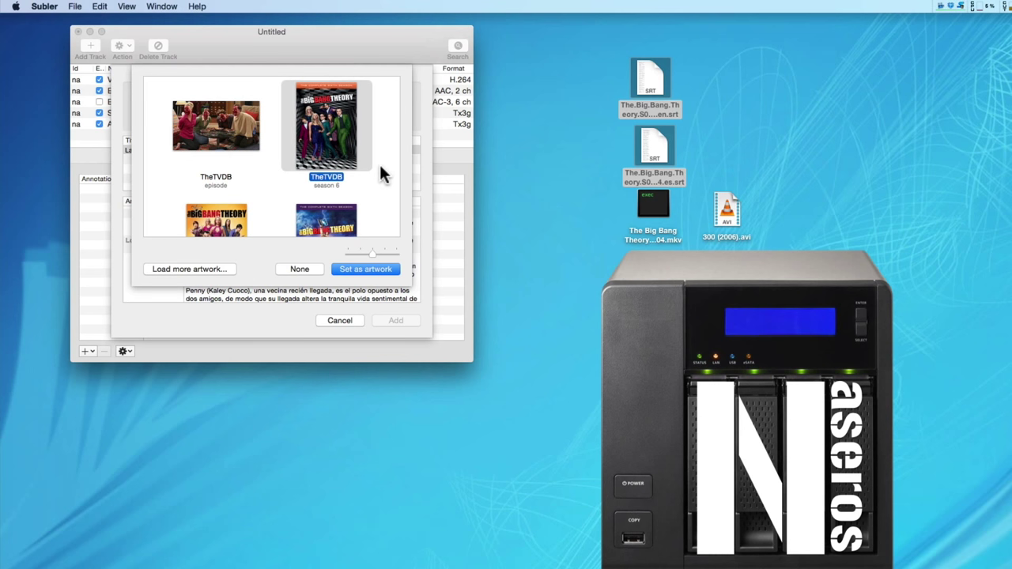
{"action": "scroll", "coordinate": [380, 164], "scroll_direction": "down", "scroll_amount": 3}
{"action": "scroll", "coordinate": [381, 168], "scroll_direction": "down", "scroll_amount": 10}
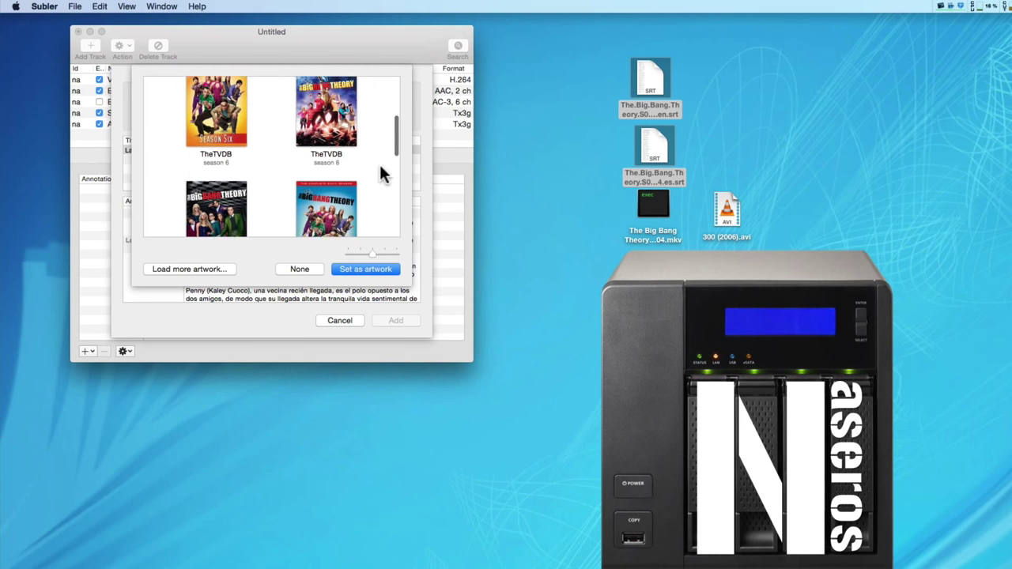
{"action": "scroll", "coordinate": [380, 169], "scroll_direction": "down", "scroll_amount": 10}
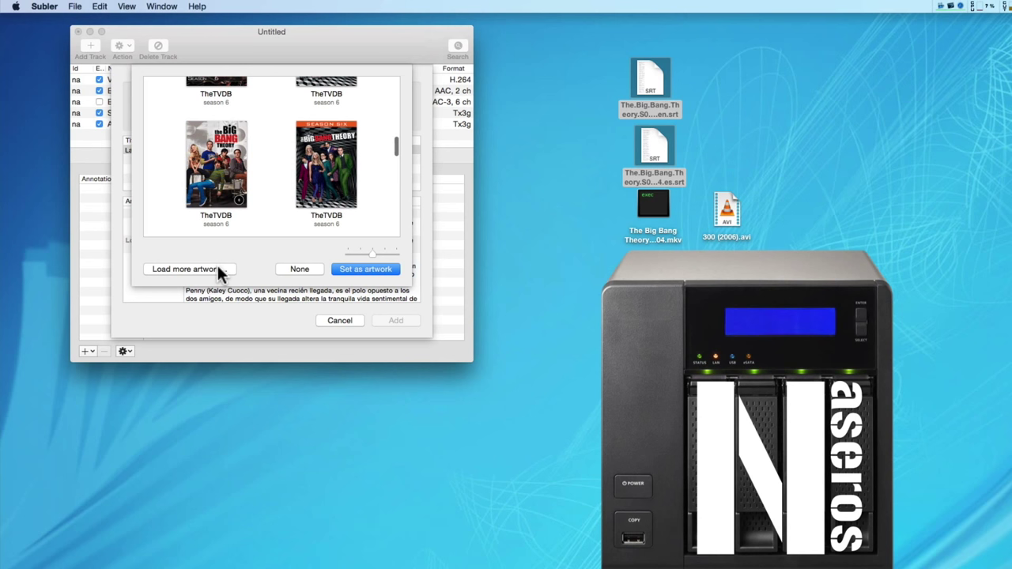
{"action": "scroll", "coordinate": [364, 196], "scroll_direction": "up", "scroll_amount": 8}
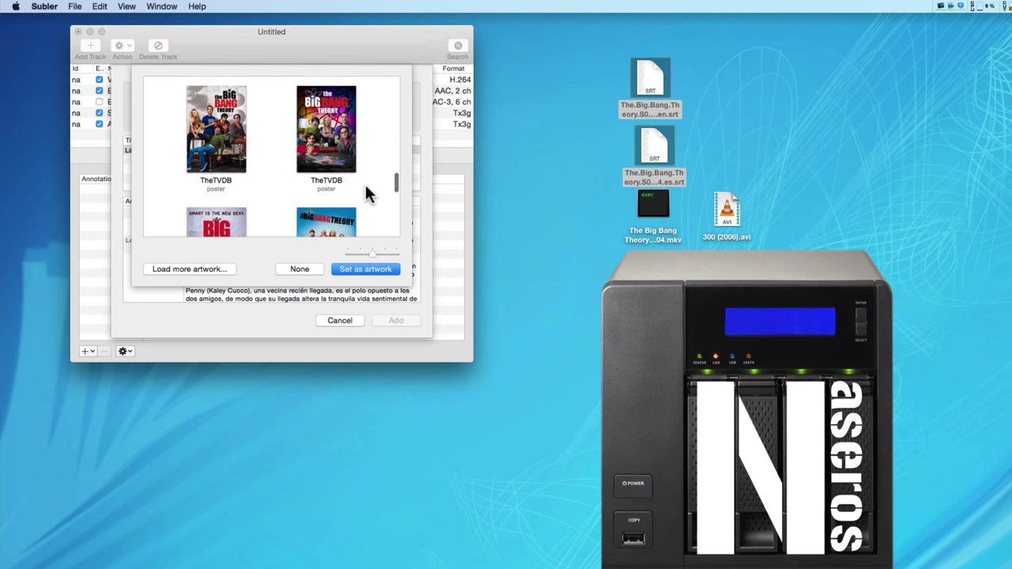
{"action": "scroll", "coordinate": [366, 194], "scroll_direction": "up", "scroll_amount": 10}
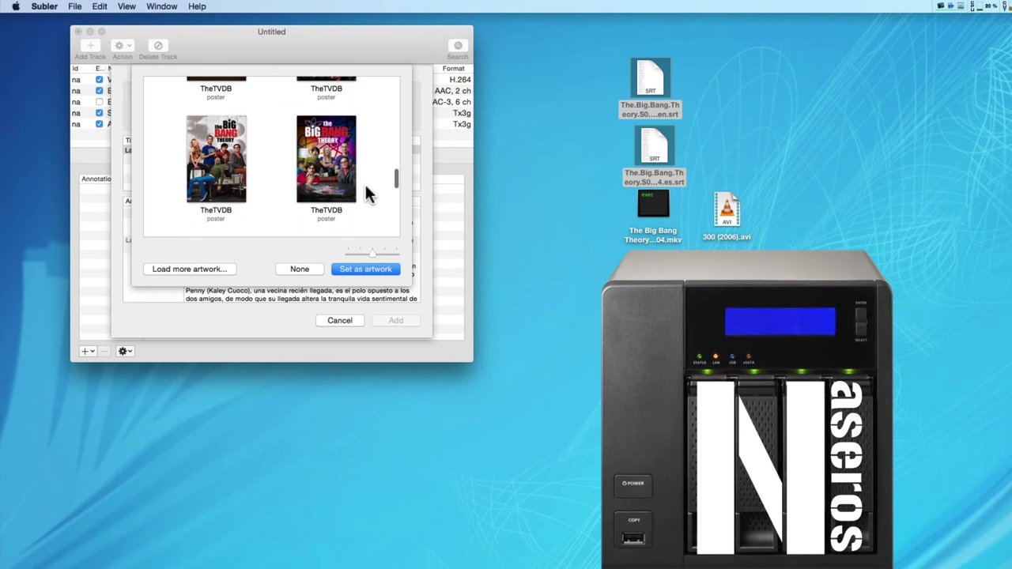
{"action": "scroll", "coordinate": [365, 182], "scroll_direction": "up", "scroll_amount": 6}
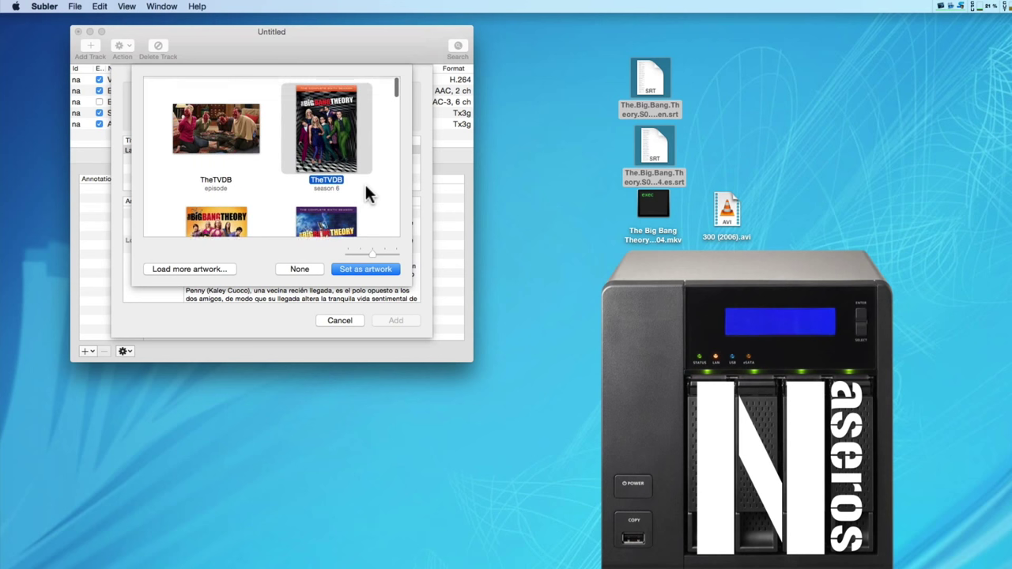
{"action": "left_click", "coordinate": [229, 210]}
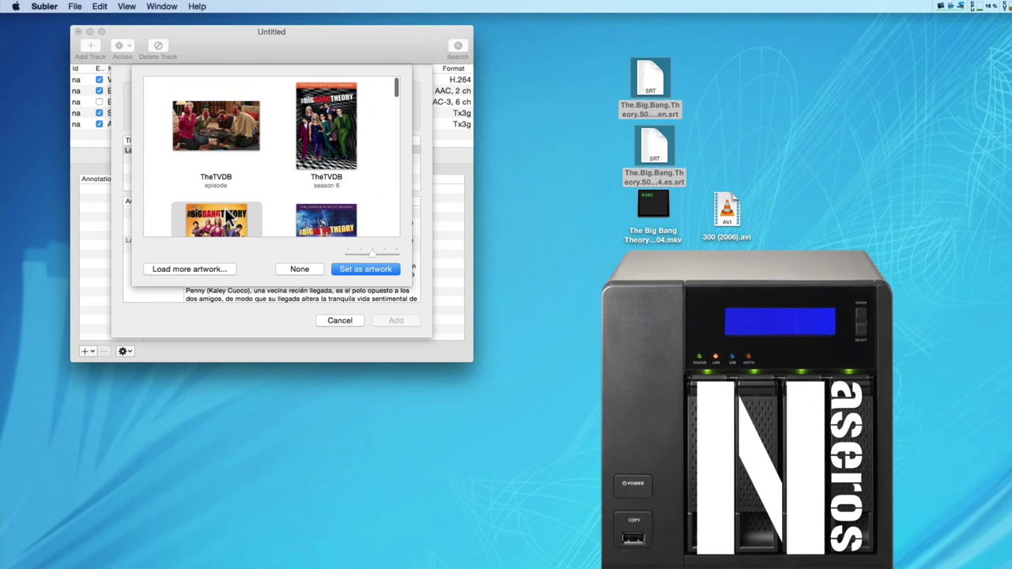
{"action": "left_click", "coordinate": [357, 270]}
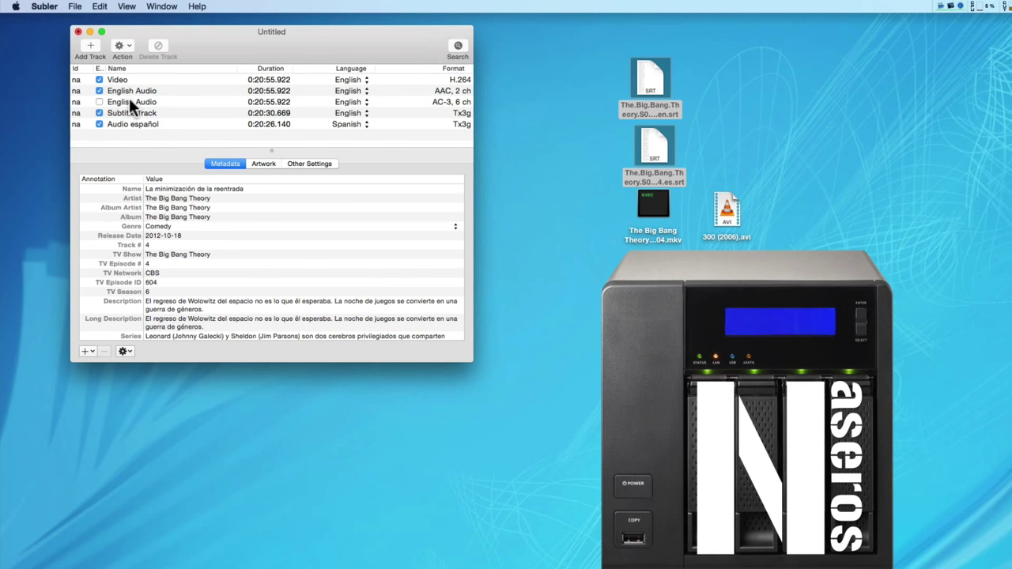
- Review the file's added episode metadata and its artwork
{"action": "scroll", "coordinate": [160, 193], "scroll_direction": "down", "scroll_amount": 8}
{"action": "scroll", "coordinate": [161, 196], "scroll_direction": "up", "scroll_amount": 10}
{"action": "left_click", "coordinate": [266, 163]}
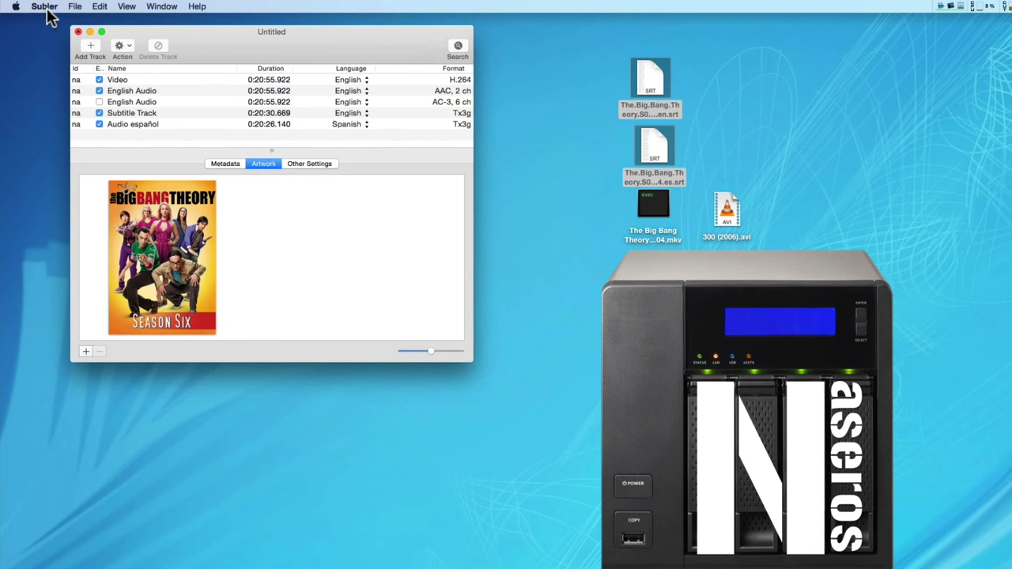
- Save the file on the desktop (Escritorio) as The Big Bang Theory - S06E04.mp4 in the Movie-MPEG4 format
{"action": "left_click", "coordinate": [74, 7]}
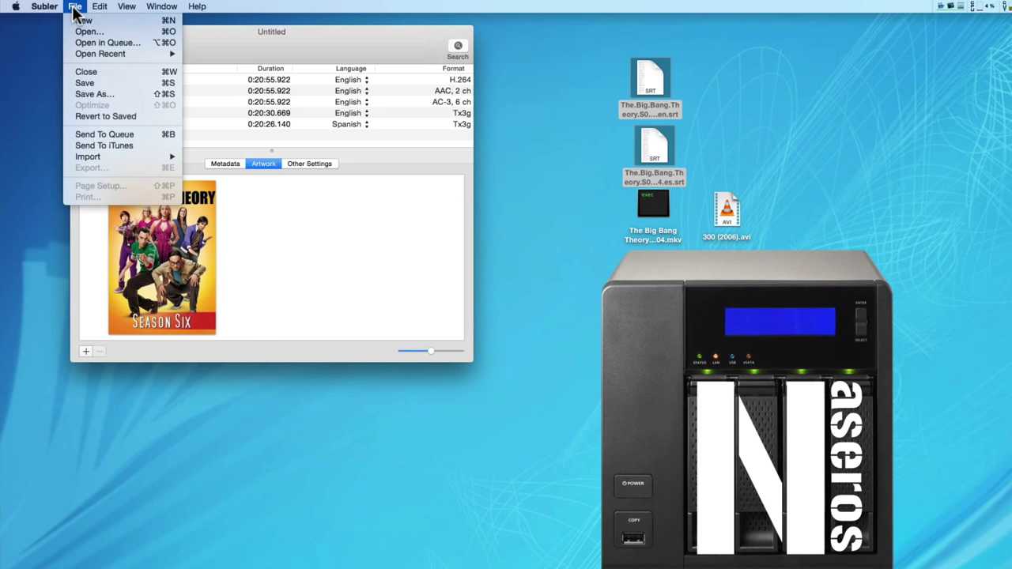
{"action": "left_click", "coordinate": [95, 93]}
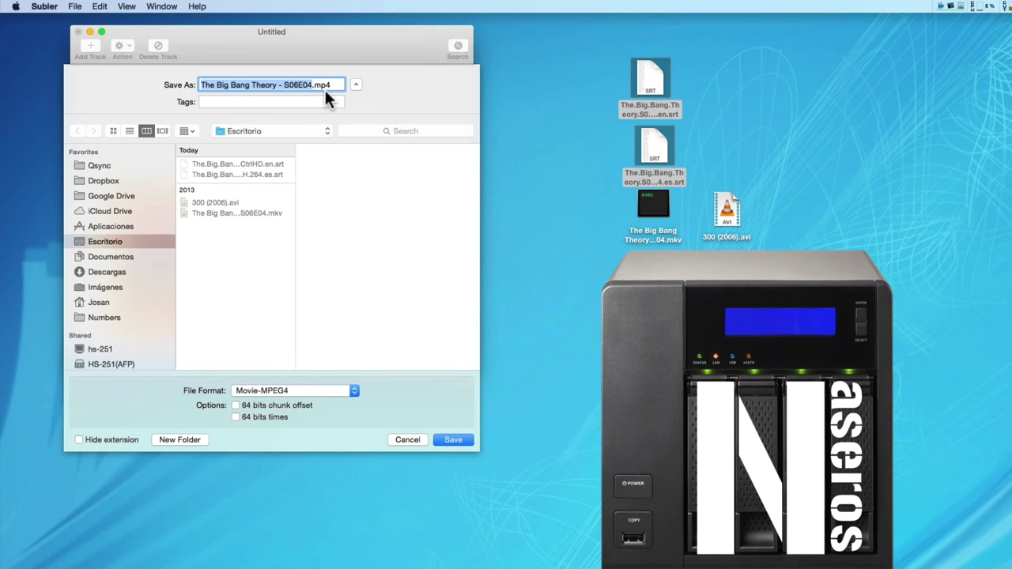
{"action": "left_click", "coordinate": [354, 390]}
{"action": "left_click", "coordinate": [348, 381]}
{"action": "left_click", "coordinate": [353, 387]}
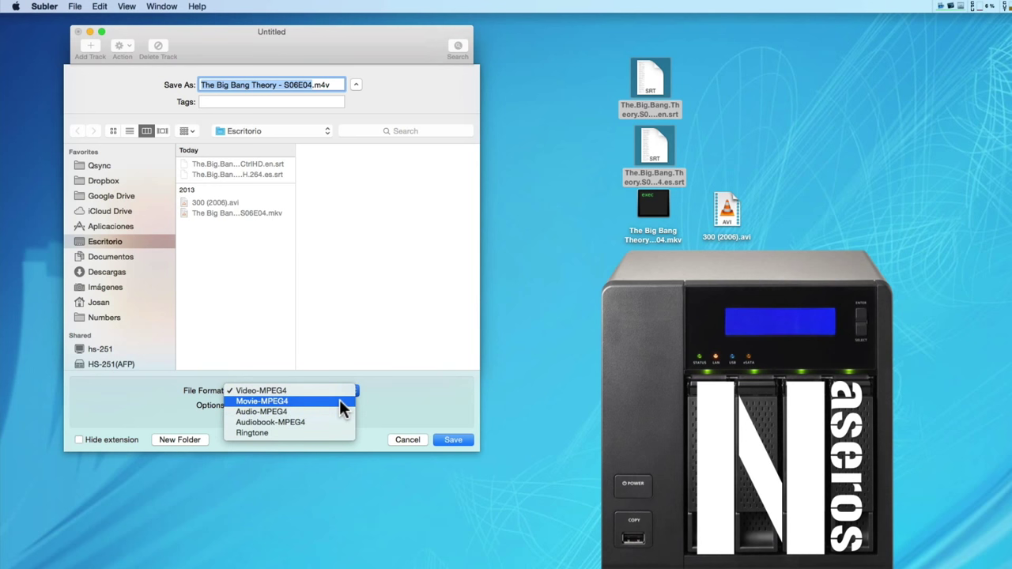
{"action": "left_click", "coordinate": [340, 401]}
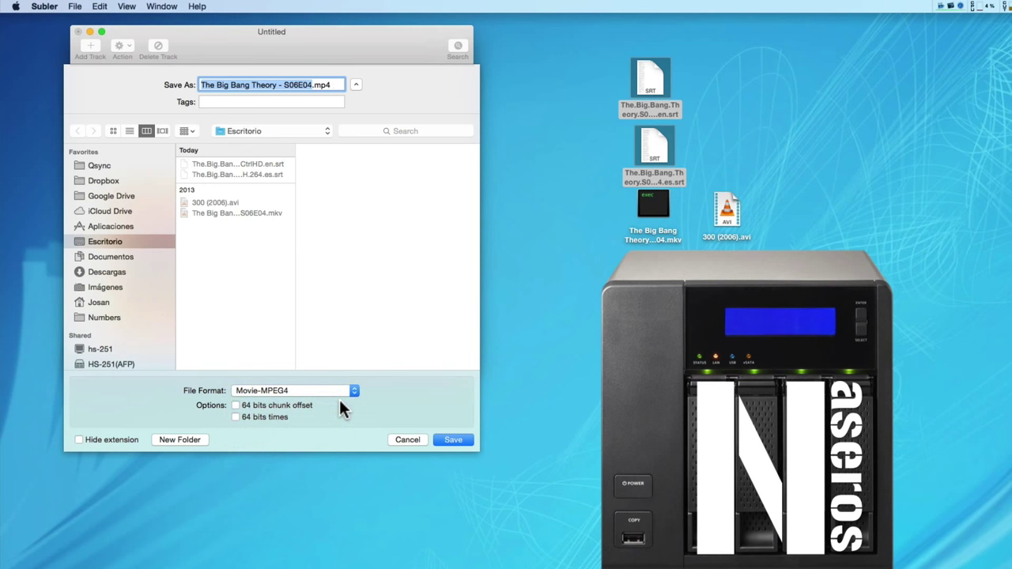
{"action": "left_click", "coordinate": [459, 441]}
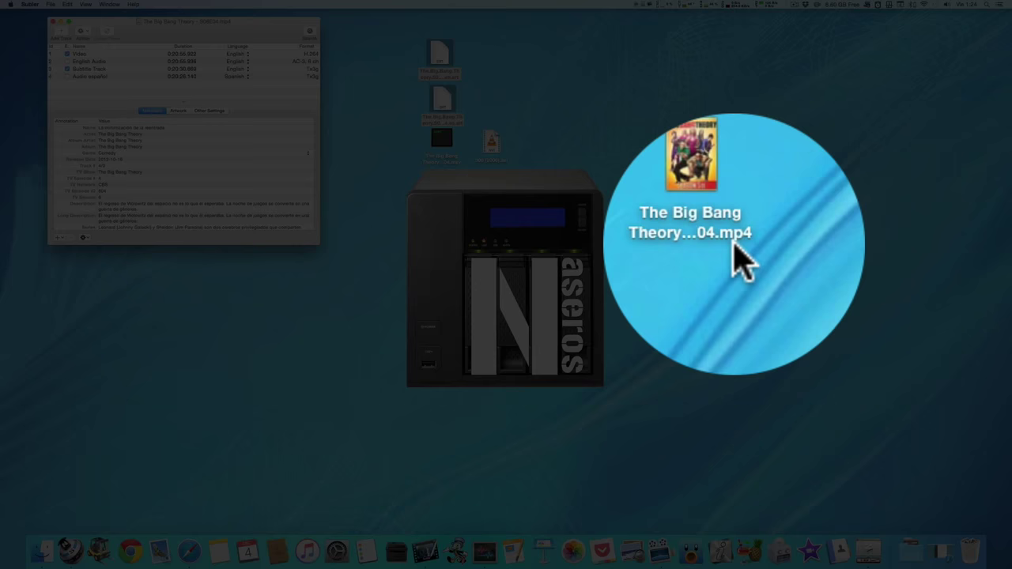
- Move the new MP4 file beside the original MKV on the desktop and close its Subler window
{"action": "mouse_move", "coordinate": [723, 224]}
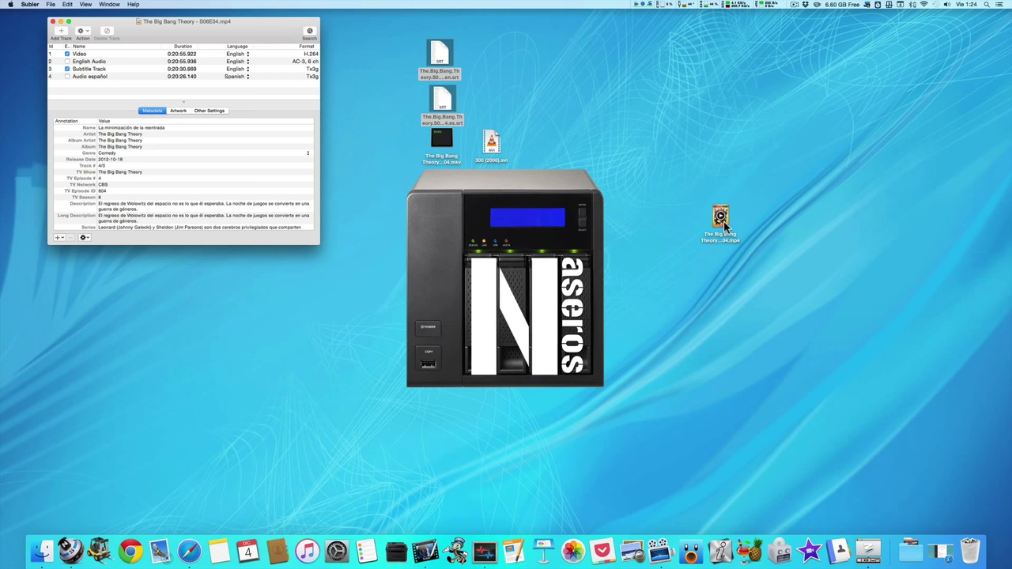
{"action": "left_click_drag", "start_coordinate": [721, 222], "coordinate": [401, 150]}
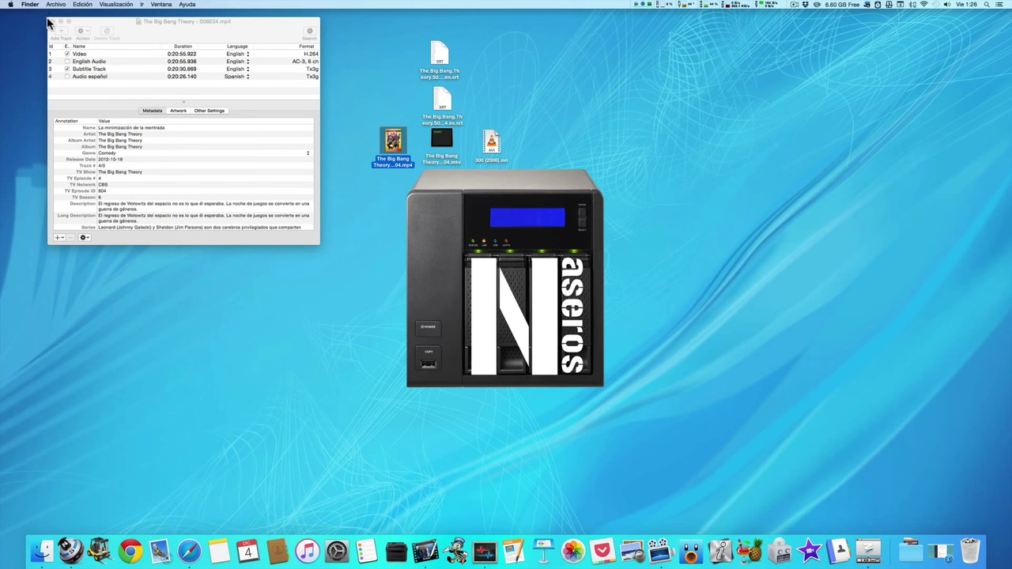
{"action": "left_click", "coordinate": [53, 23]}
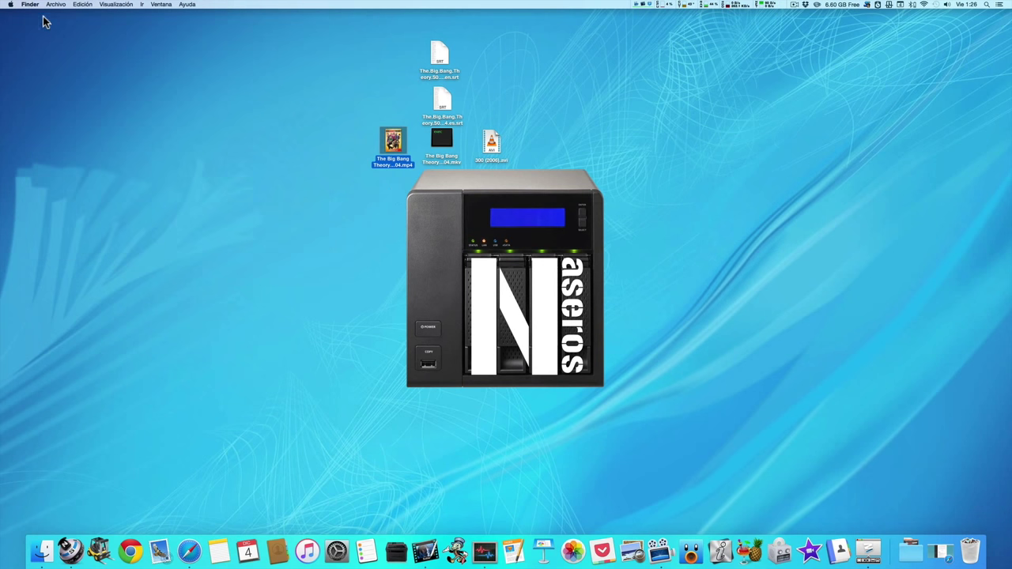
- Try to open the desktop file 300 (2006).avi in Subler
{"action": "left_click", "coordinate": [435, 538]}
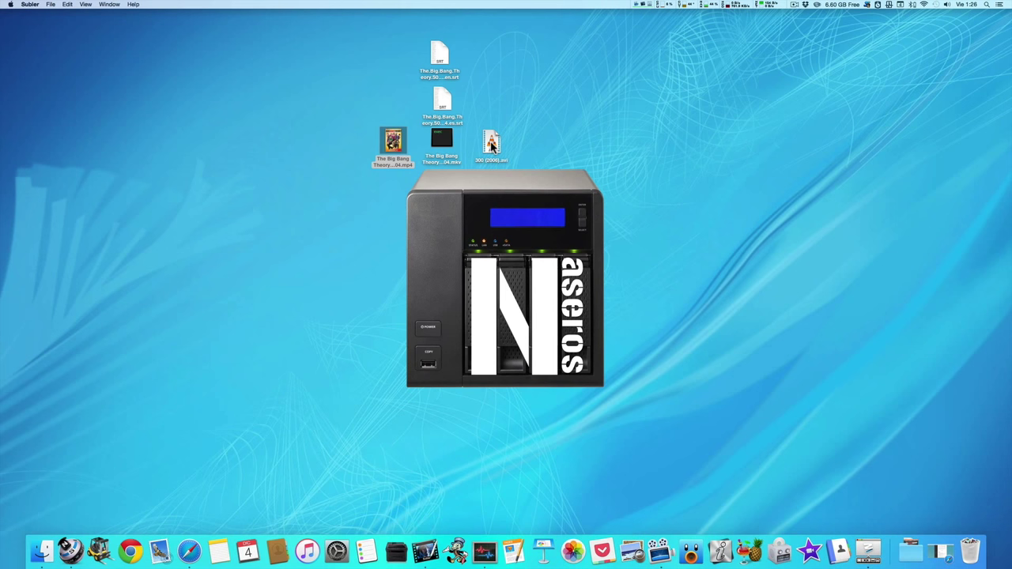
{"action": "left_click_drag", "start_coordinate": [491, 145], "coordinate": [421, 547]}
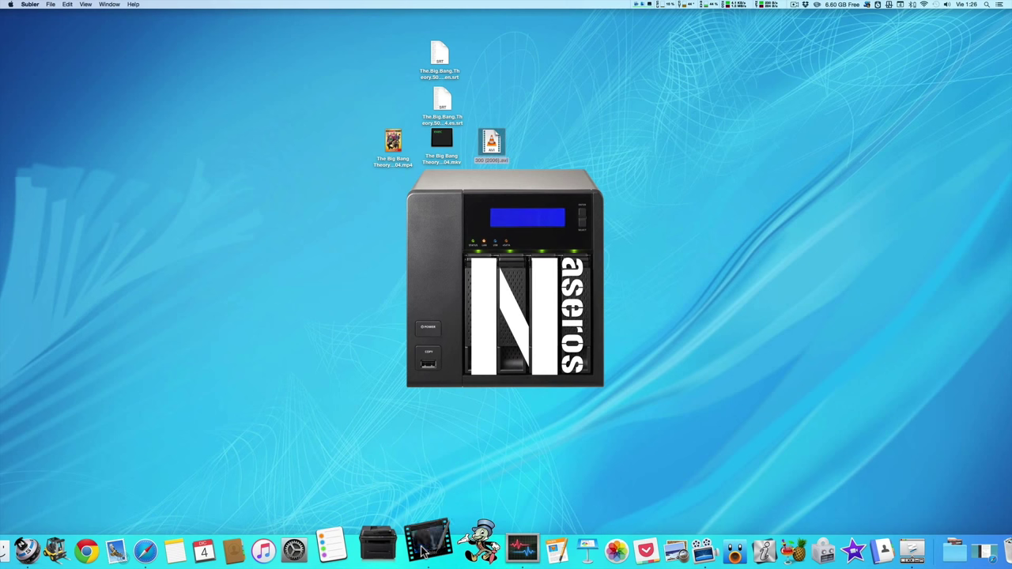
{"action": "left_click_drag", "start_coordinate": [496, 139], "coordinate": [425, 545]}
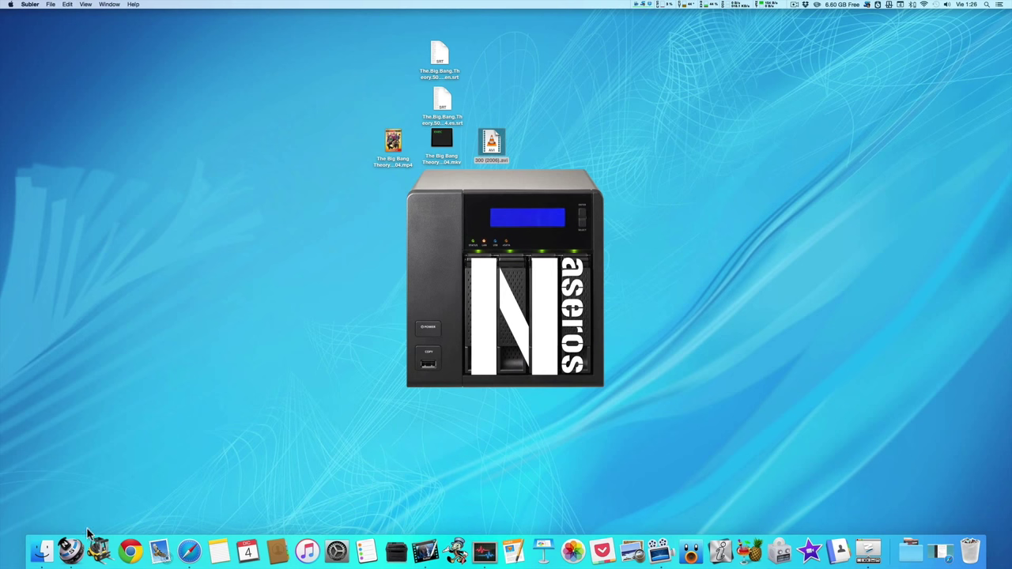
- From the NASeros Imac folder in Path Finder, open Spider-Man 3 (2007).mkv in Subler and add all its tracks with imported metadata
{"action": "left_click", "coordinate": [66, 544]}
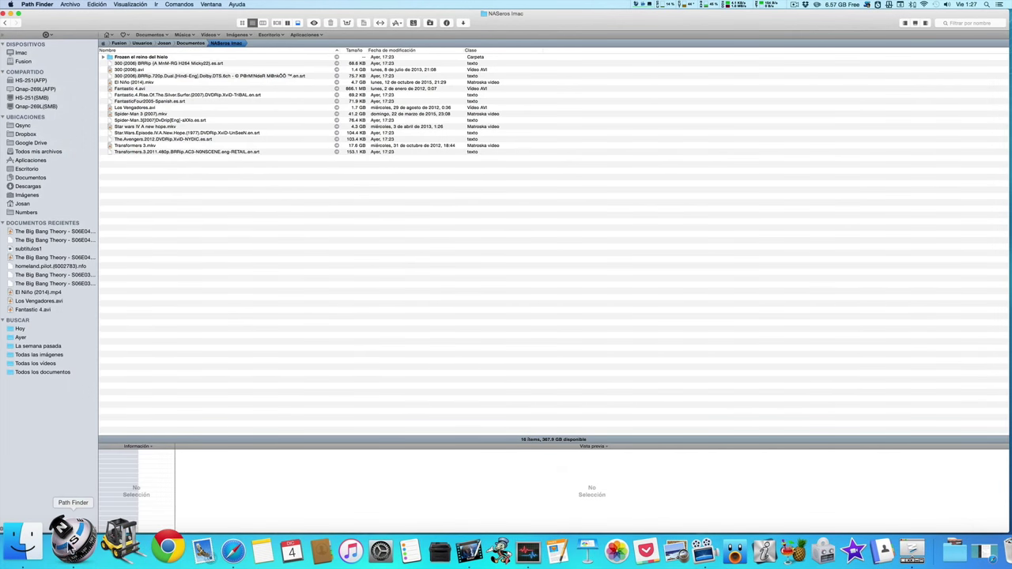
{"action": "left_click", "coordinate": [117, 114]}
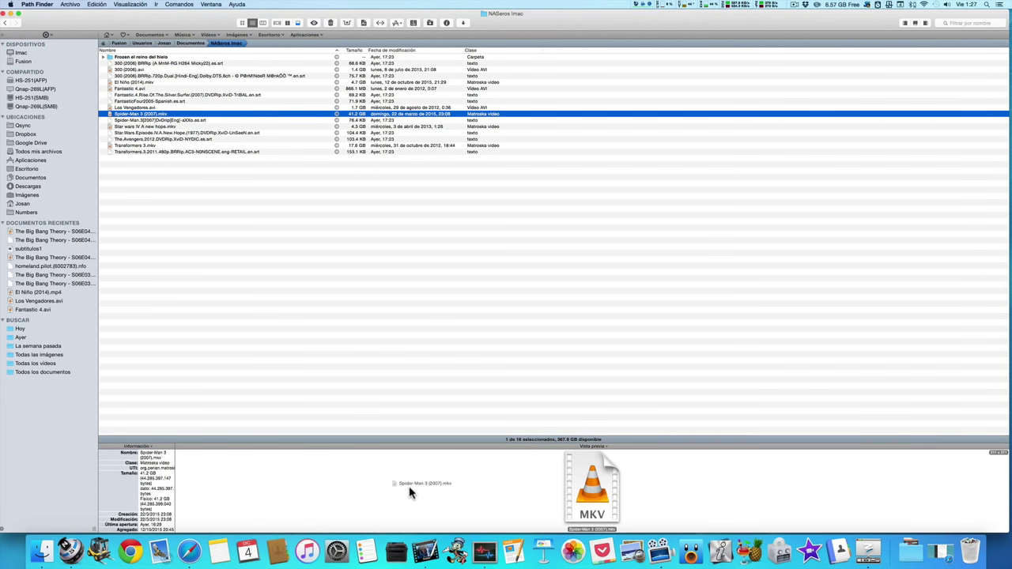
{"action": "left_click", "coordinate": [434, 557]}
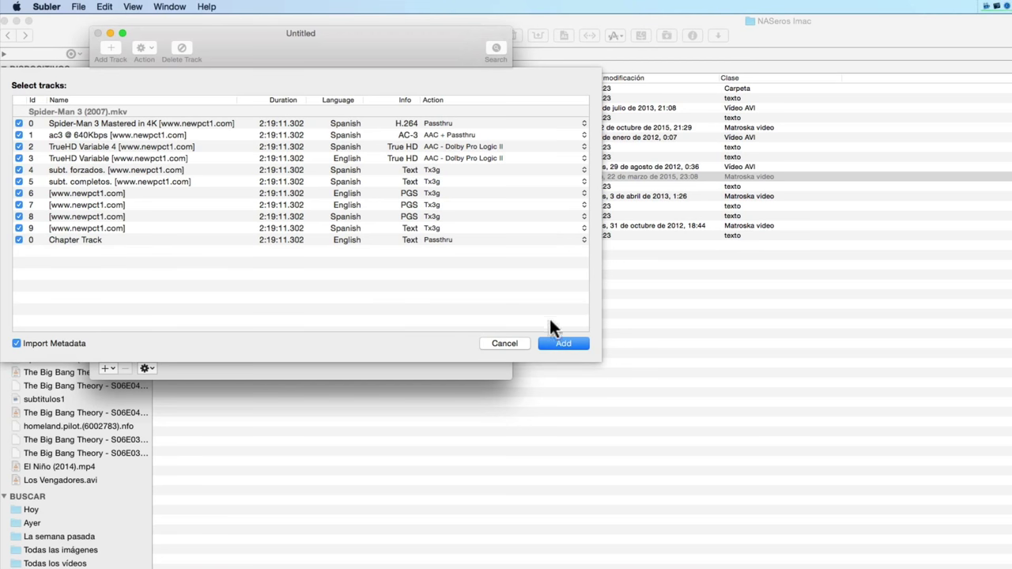
{"action": "left_click", "coordinate": [559, 340]}
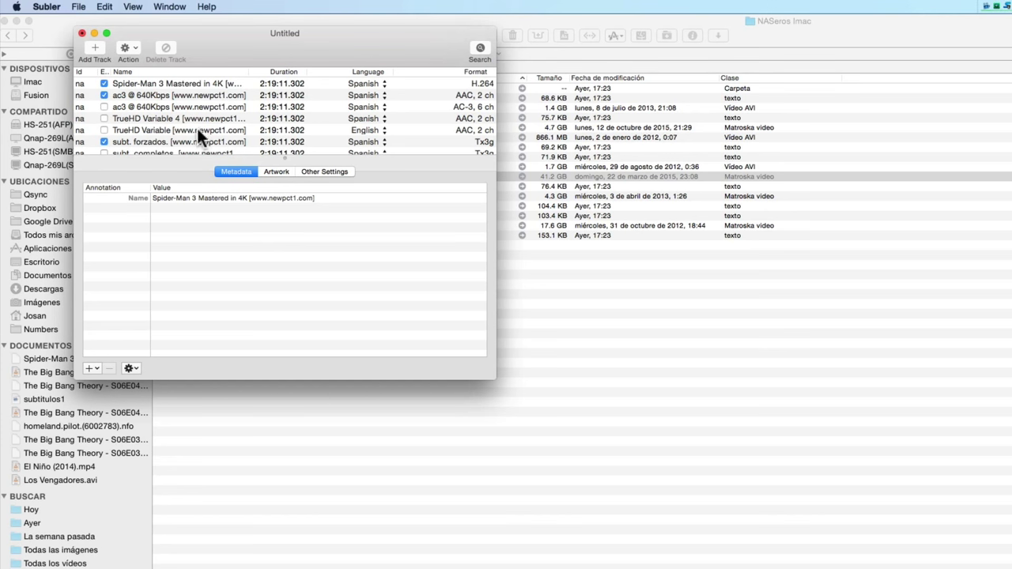
{"action": "left_click", "coordinate": [106, 129]}
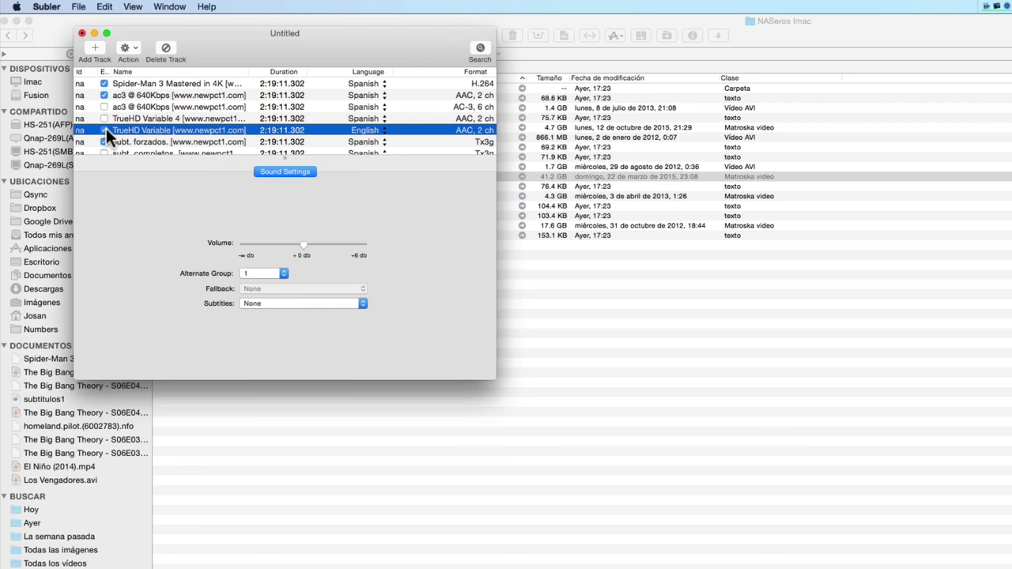
{"action": "left_click", "coordinate": [164, 48]}
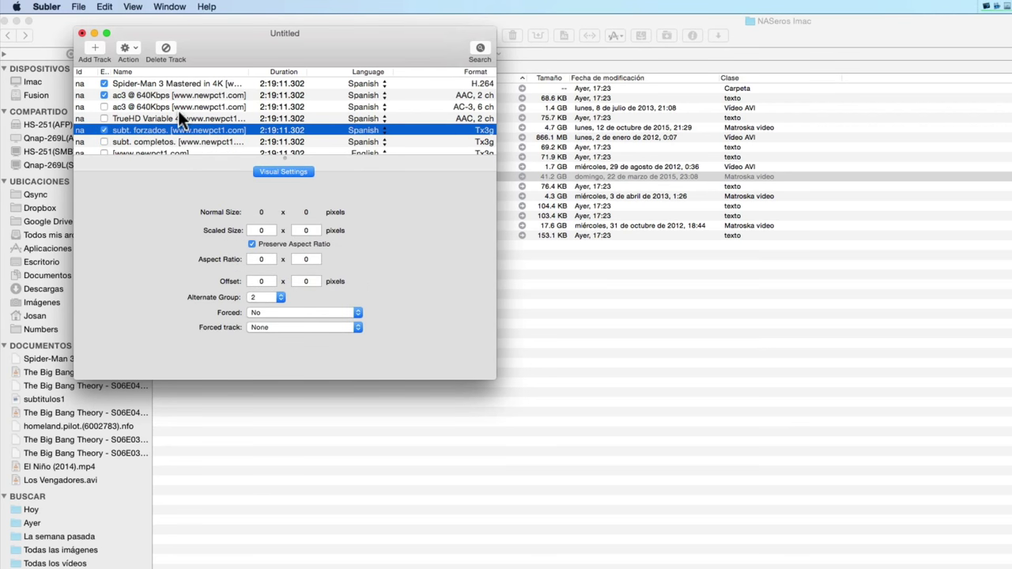
{"action": "scroll", "coordinate": [178, 113], "scroll_direction": "down", "scroll_amount": 3}
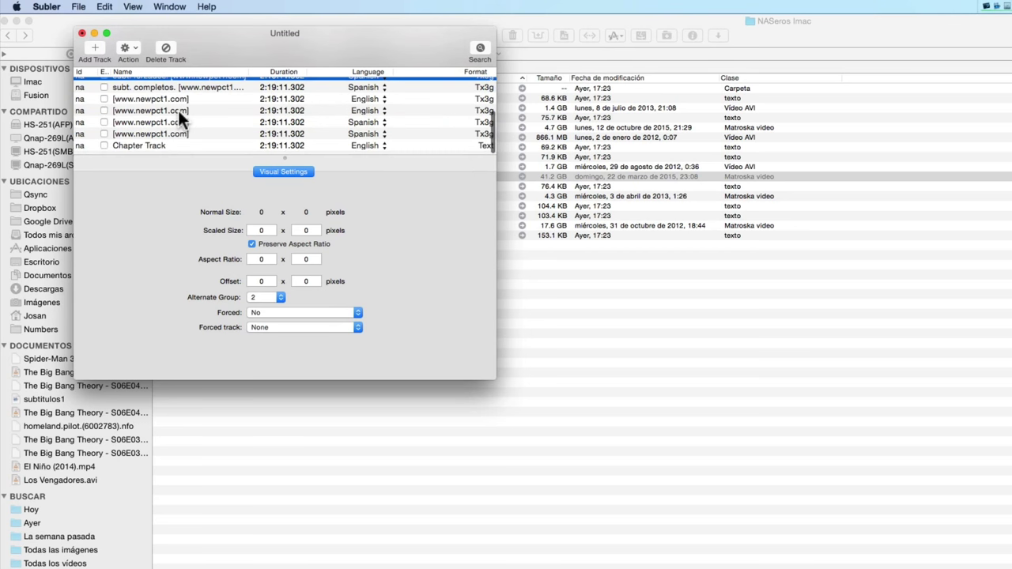
{"action": "left_click", "coordinate": [142, 139]}
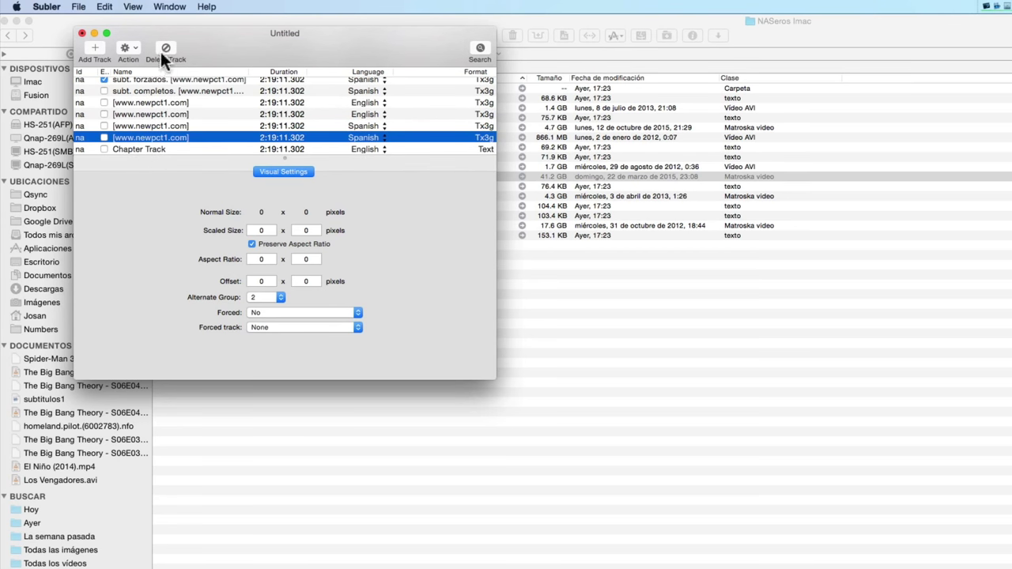
{"action": "left_click", "coordinate": [165, 47]}
{"action": "left_click", "coordinate": [146, 133]}
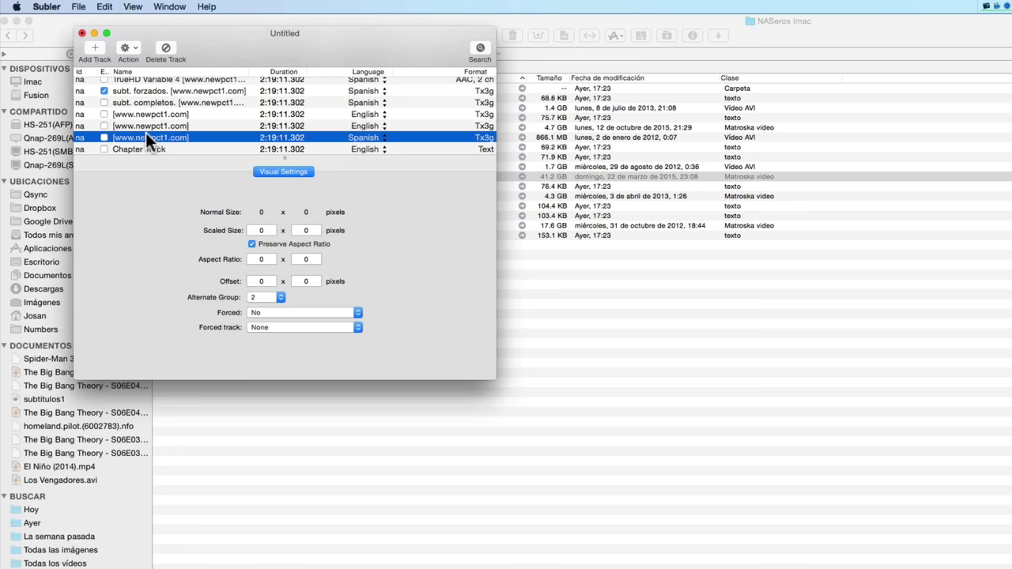
{"action": "left_click", "coordinate": [165, 49]}
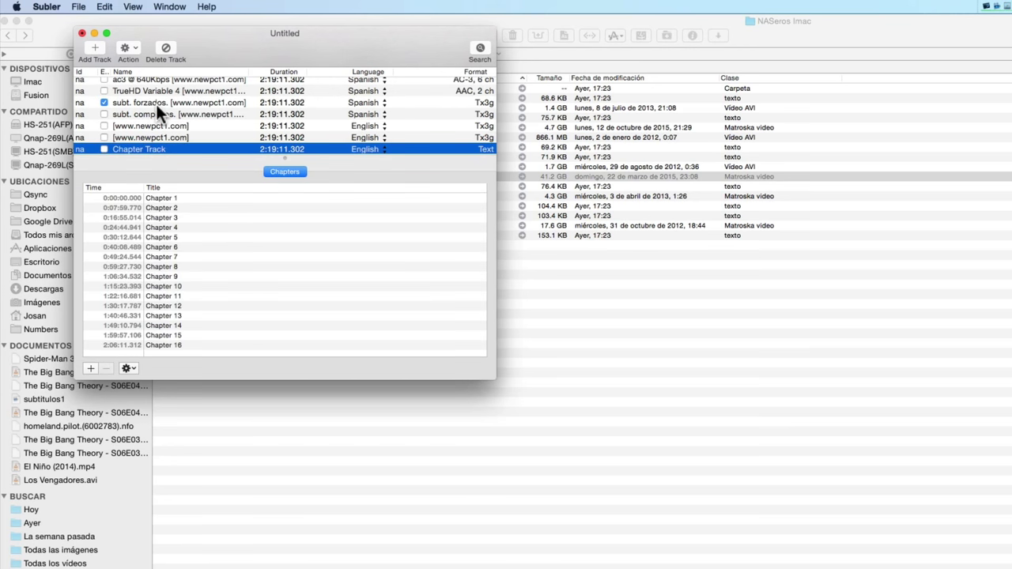
- Rename the Spanish forced subtitle track (subt. forzados) as subtitulo español
{"action": "scroll", "coordinate": [156, 104], "scroll_direction": "up", "scroll_amount": 3}
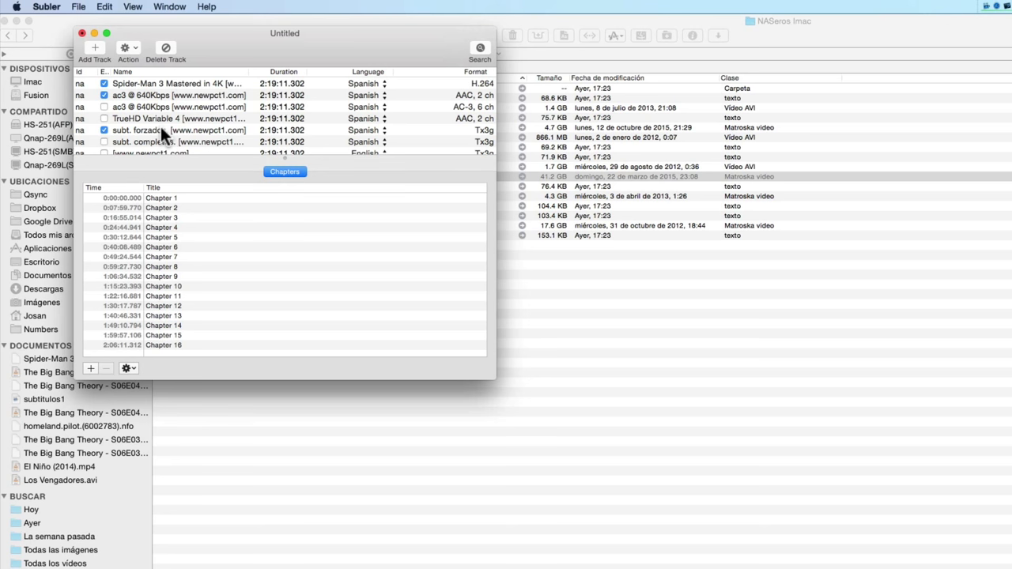
{"action": "left_click", "coordinate": [160, 128]}
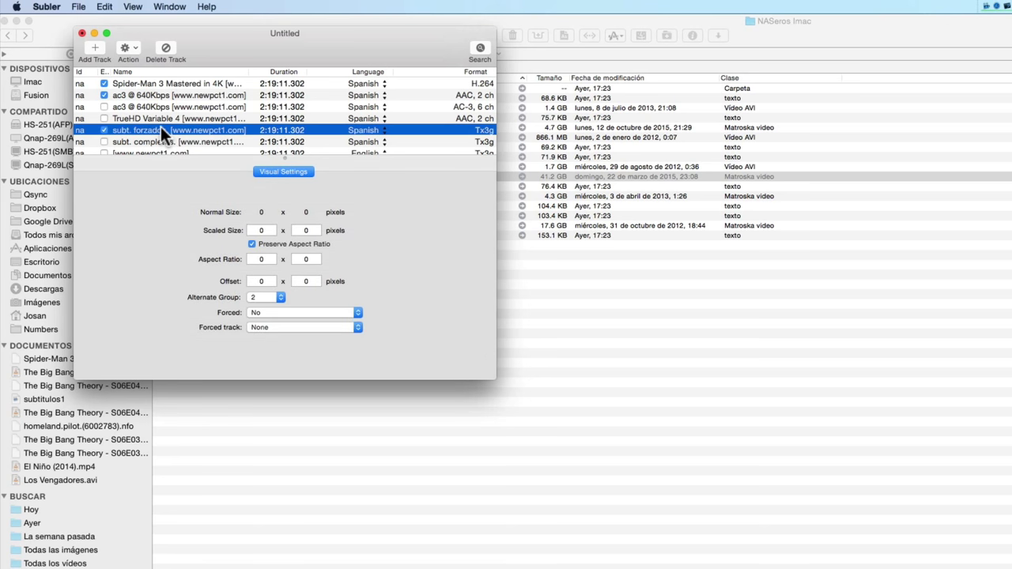
{"action": "left_click", "coordinate": [218, 131]}
{"action": "type", "text": "s"}
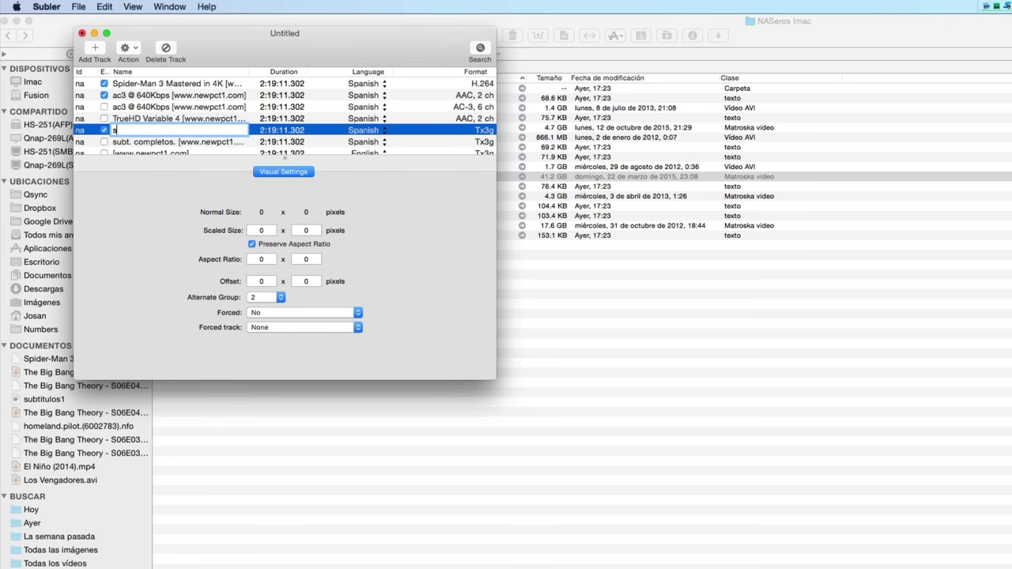
{"action": "type", "text": "ubtitulo español"}
{"action": "left_click", "coordinate": [208, 109]}
- Set the subtitulo español track's language to English and enlarge the track list to fit all the tracks
{"action": "scroll", "coordinate": [188, 123], "scroll_direction": "down", "scroll_amount": 2}
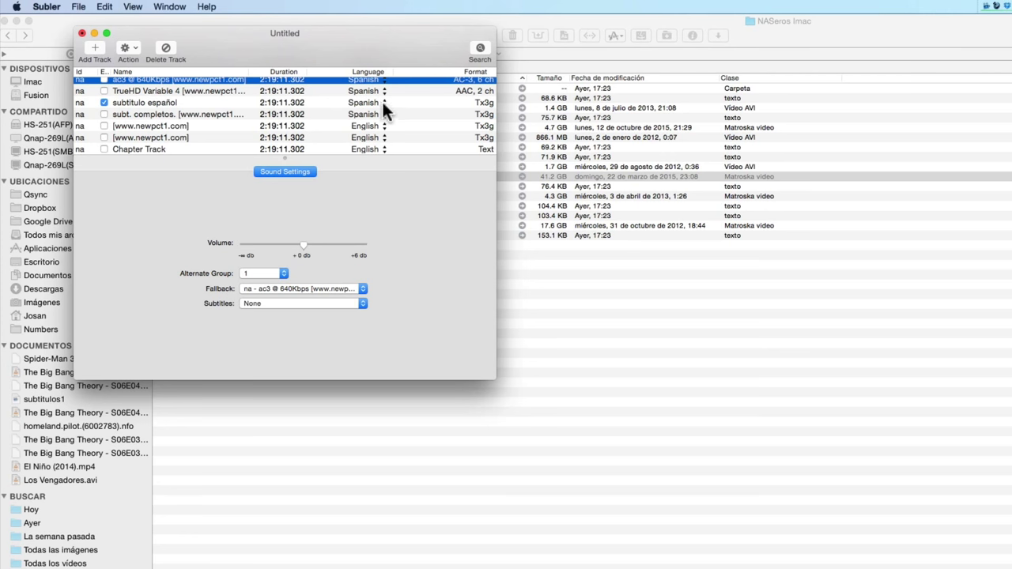
{"action": "left_click", "coordinate": [383, 102]}
{"action": "left_click", "coordinate": [379, 115]}
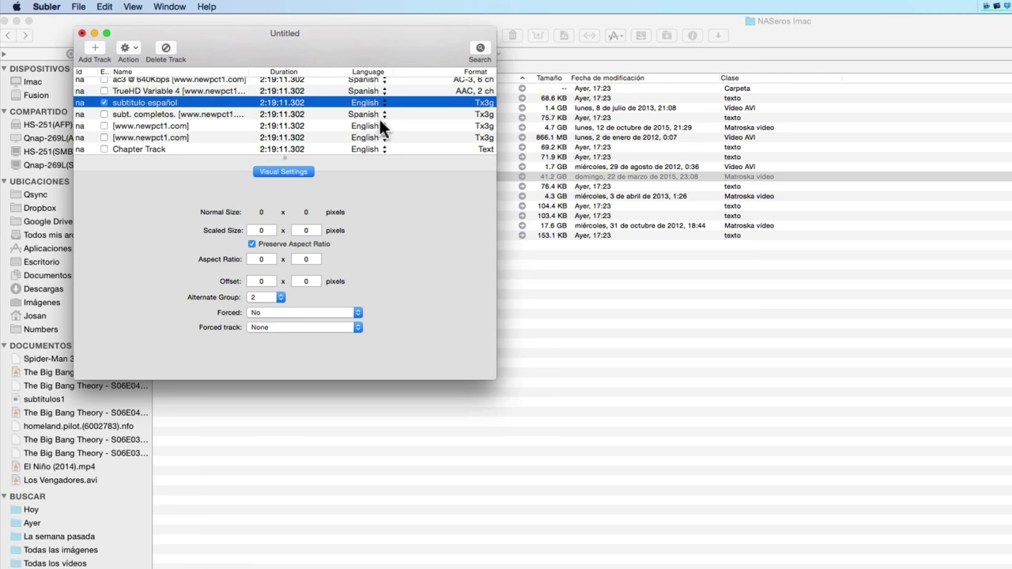
{"action": "left_click", "coordinate": [380, 126]}
{"action": "left_click_drag", "start_coordinate": [395, 157], "coordinate": [387, 229]}
{"action": "left_click", "coordinate": [363, 184]}
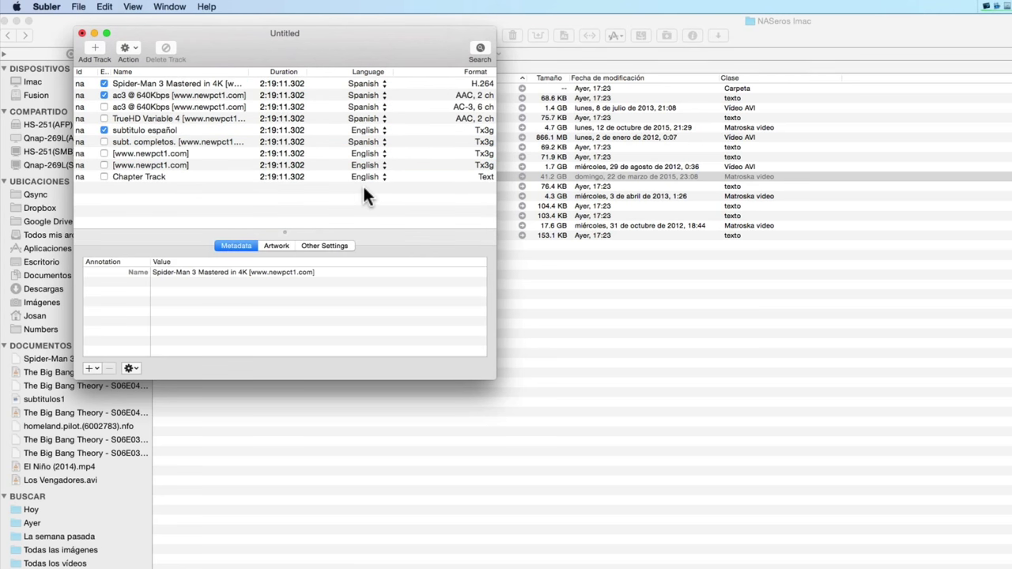
- Look up the movie metadata, add the Spanish TheMovieDB entry for Spider-Man 3, and set the TheMovieDB poster as artwork
{"action": "left_click", "coordinate": [480, 48]}
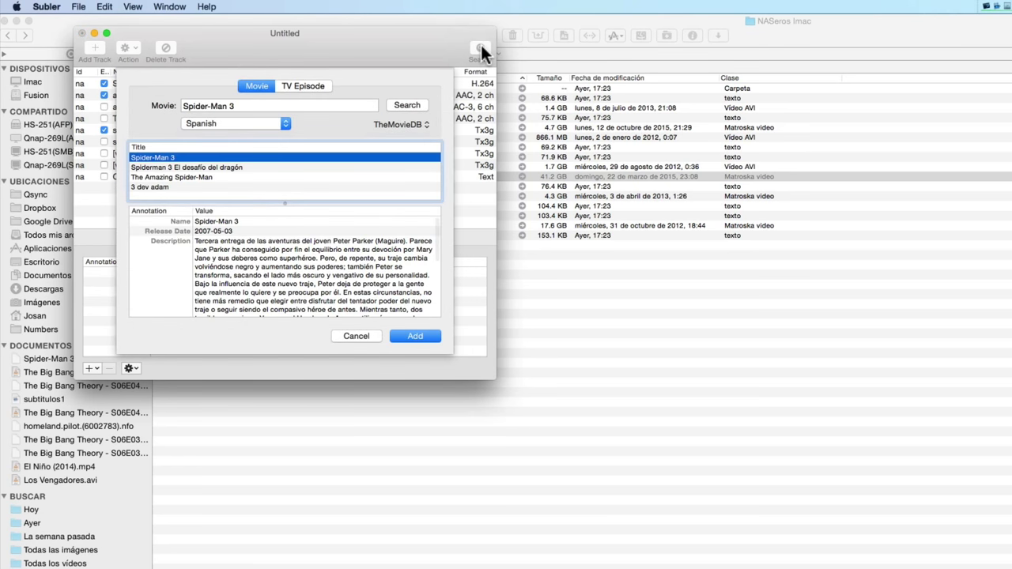
{"action": "scroll", "coordinate": [287, 223], "scroll_direction": "down", "scroll_amount": 5}
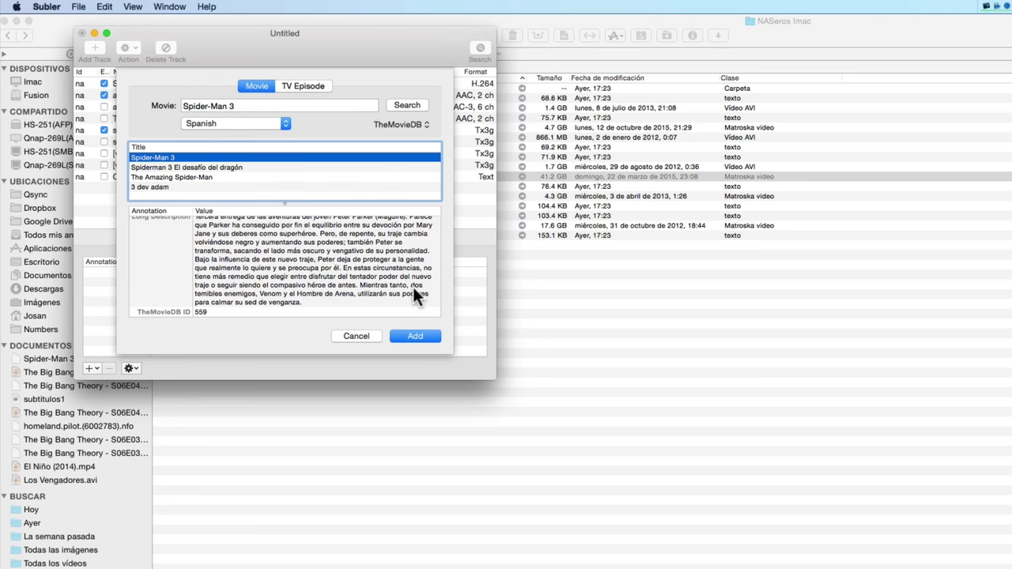
{"action": "left_click", "coordinate": [416, 333]}
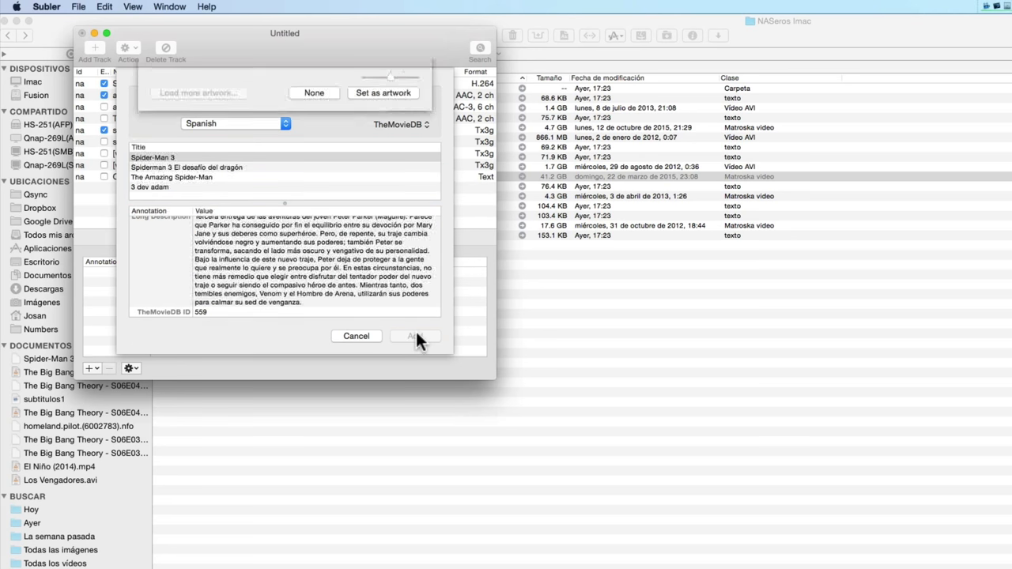
{"action": "scroll", "coordinate": [316, 128], "scroll_direction": "down", "scroll_amount": 3}
{"action": "scroll", "coordinate": [316, 125], "scroll_direction": "up", "scroll_amount": 2}
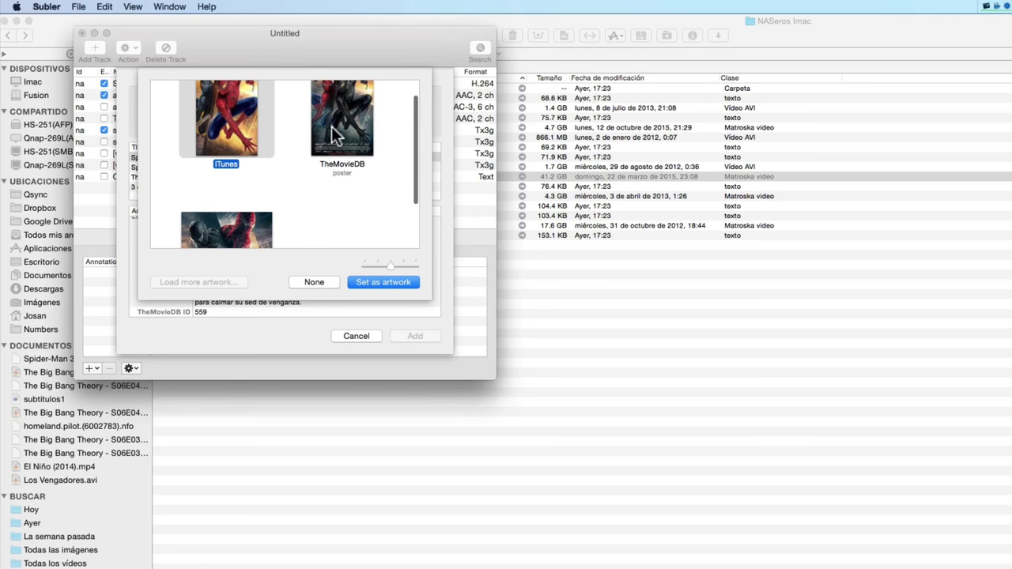
{"action": "left_click", "coordinate": [333, 126]}
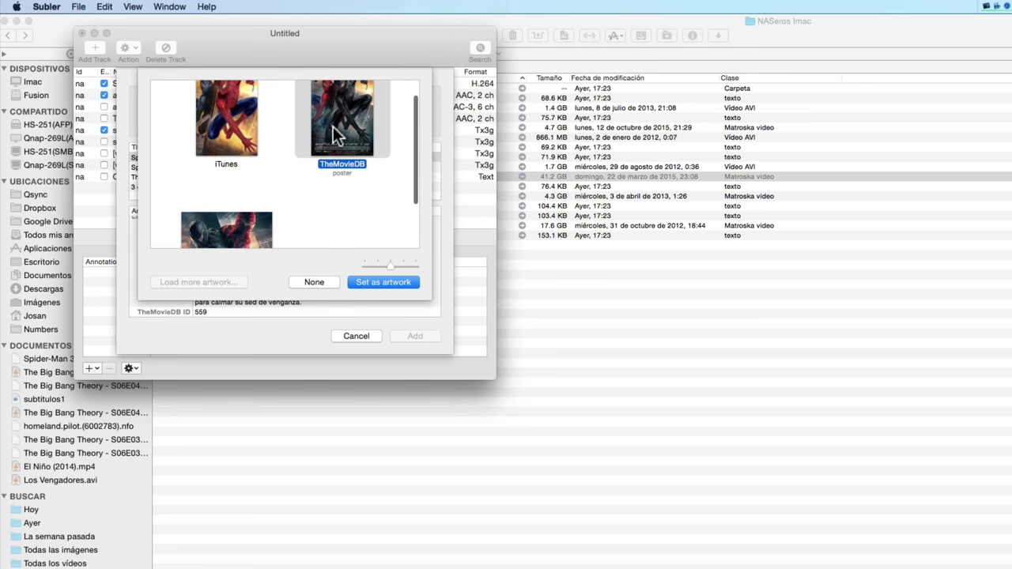
{"action": "left_click", "coordinate": [387, 282]}
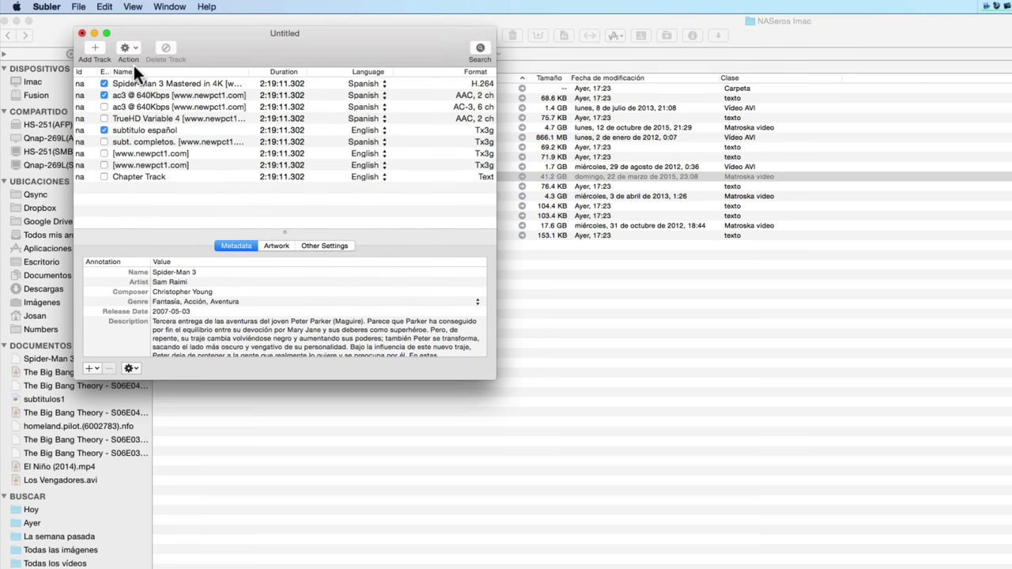
- Close the Spider-Man 3 document without saving its changes and minimize the Path Finder window
{"action": "scroll", "coordinate": [139, 85], "scroll_direction": "down", "scroll_amount": 1}
{"action": "left_click", "coordinate": [82, 33]}
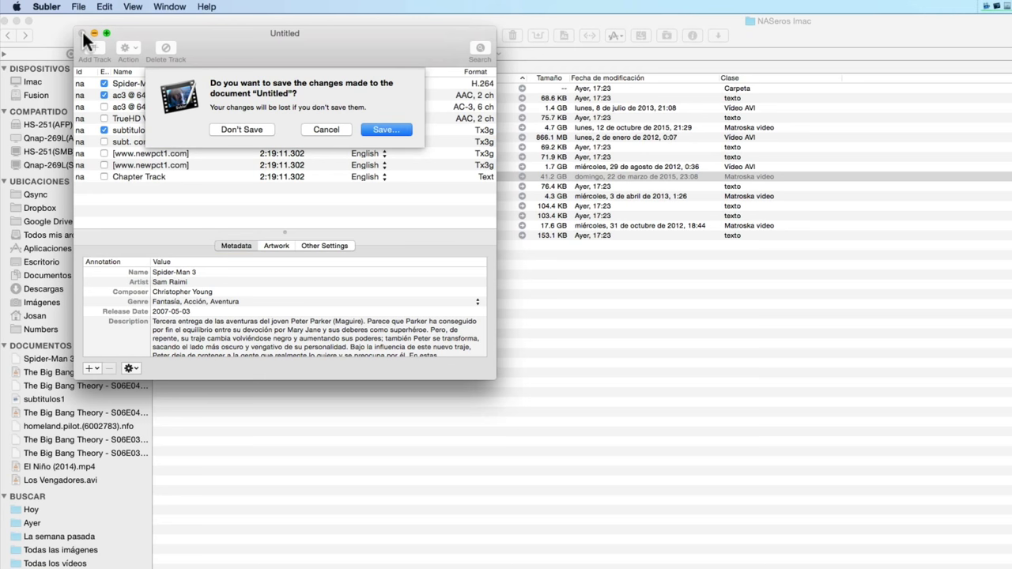
{"action": "left_click", "coordinate": [224, 130]}
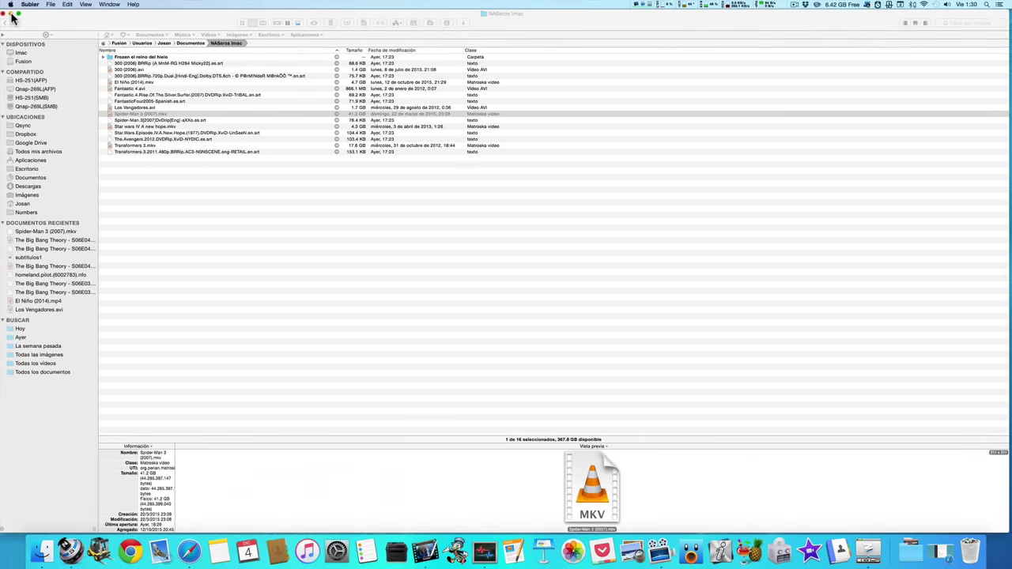
{"action": "left_click", "coordinate": [10, 16]}
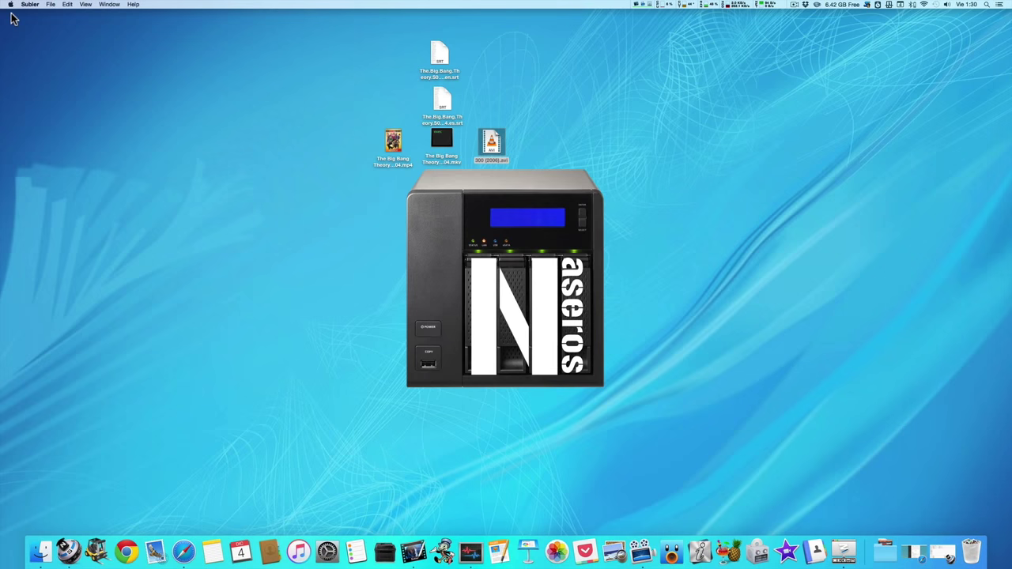